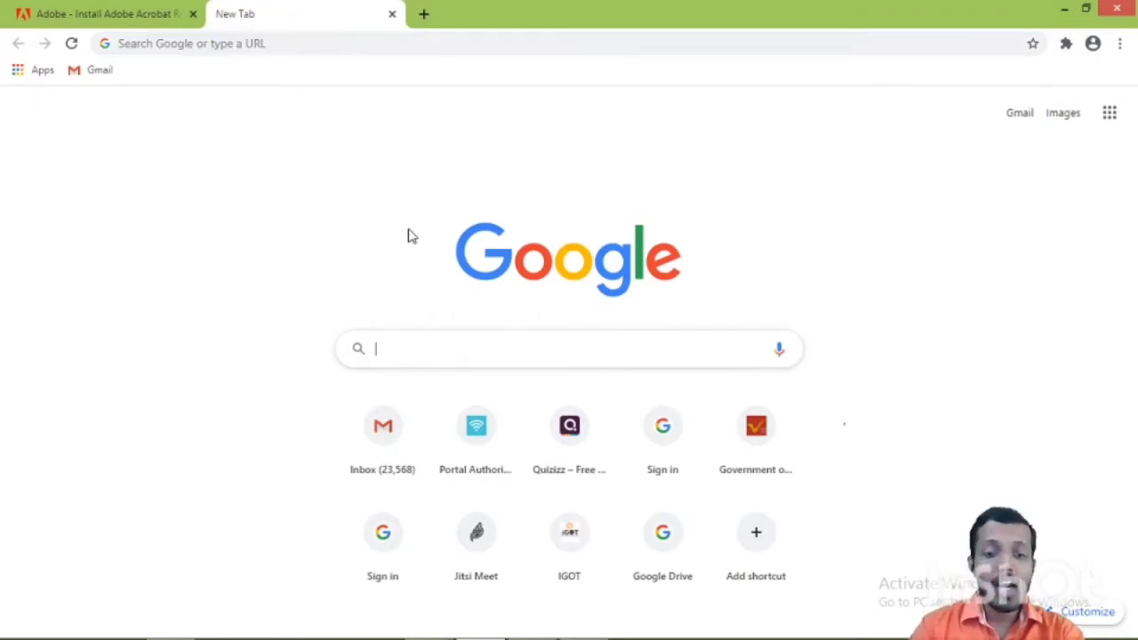
Search Google for "google forms" and go to the personal version of Google Forms
type("google f")
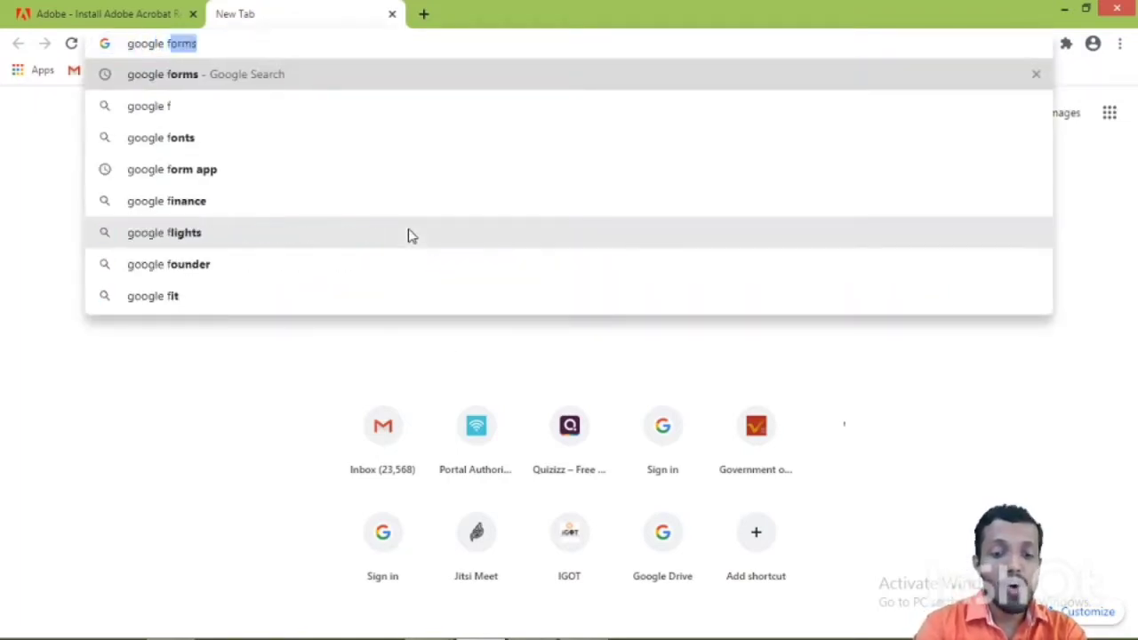
type("orms")
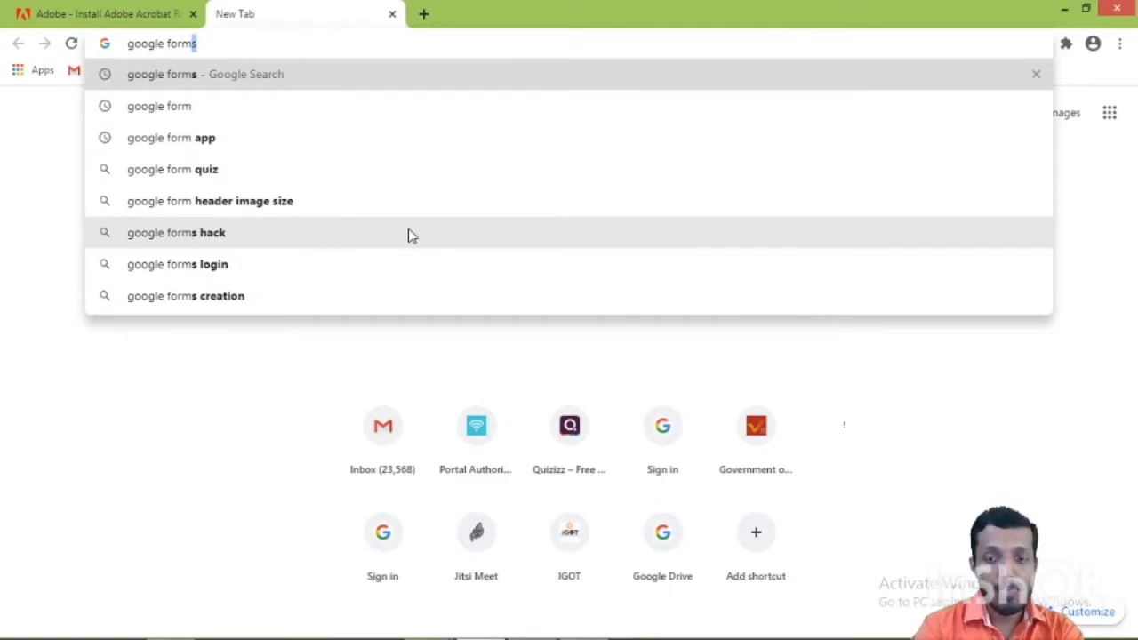
key("Return")
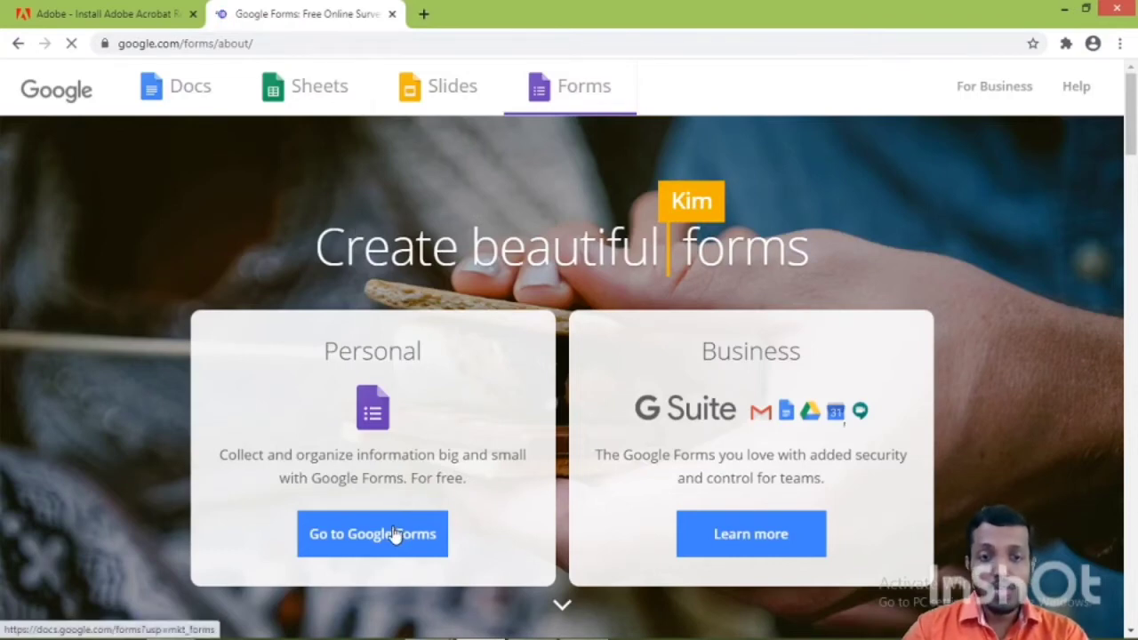
left_click(336, 533)
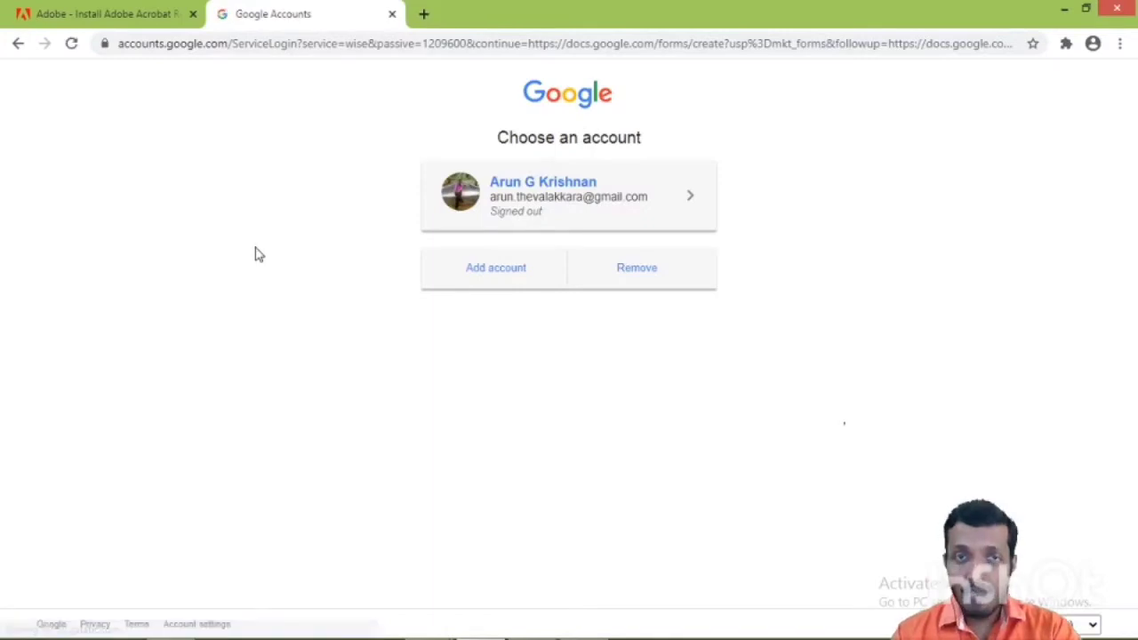
Sign in with the listed Google account by entering the account password
left_click(562, 190)
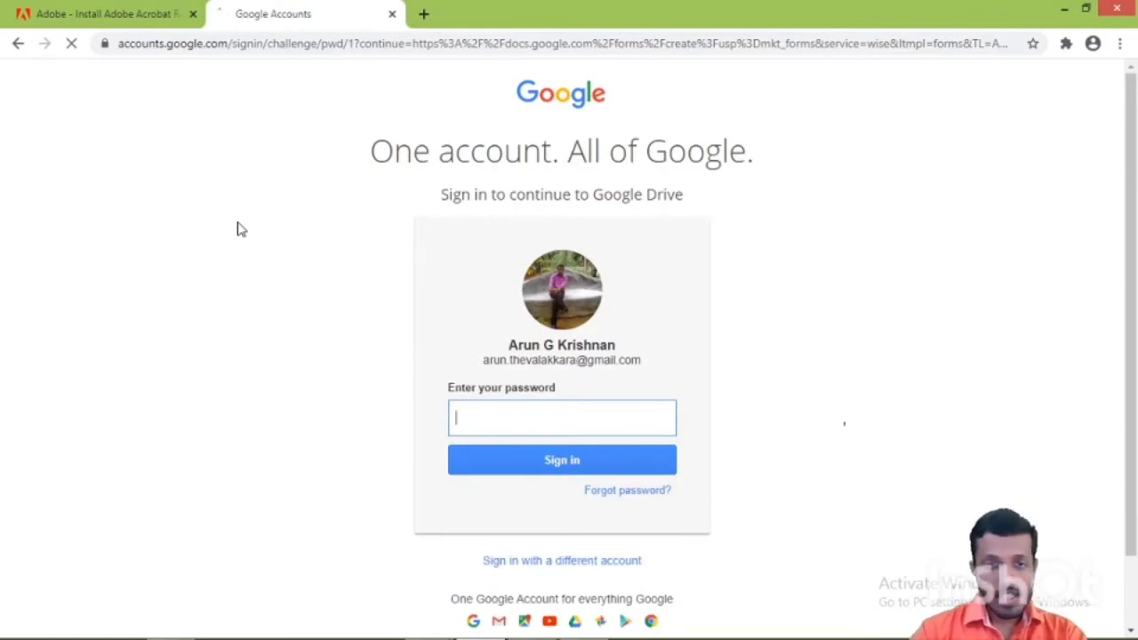
type("****")
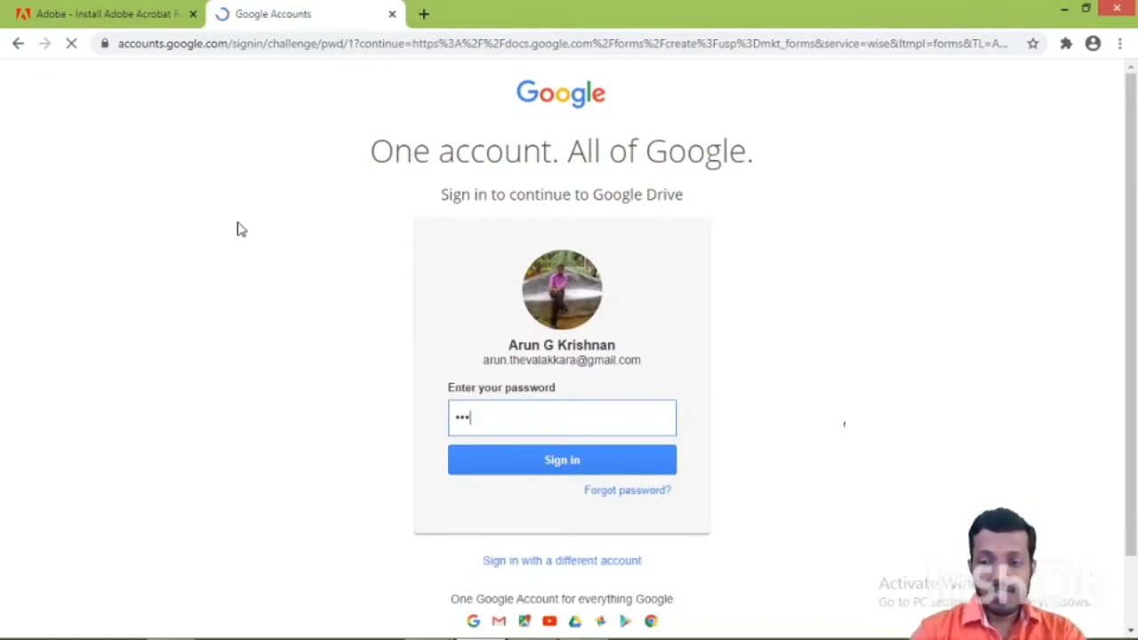
type("*****")
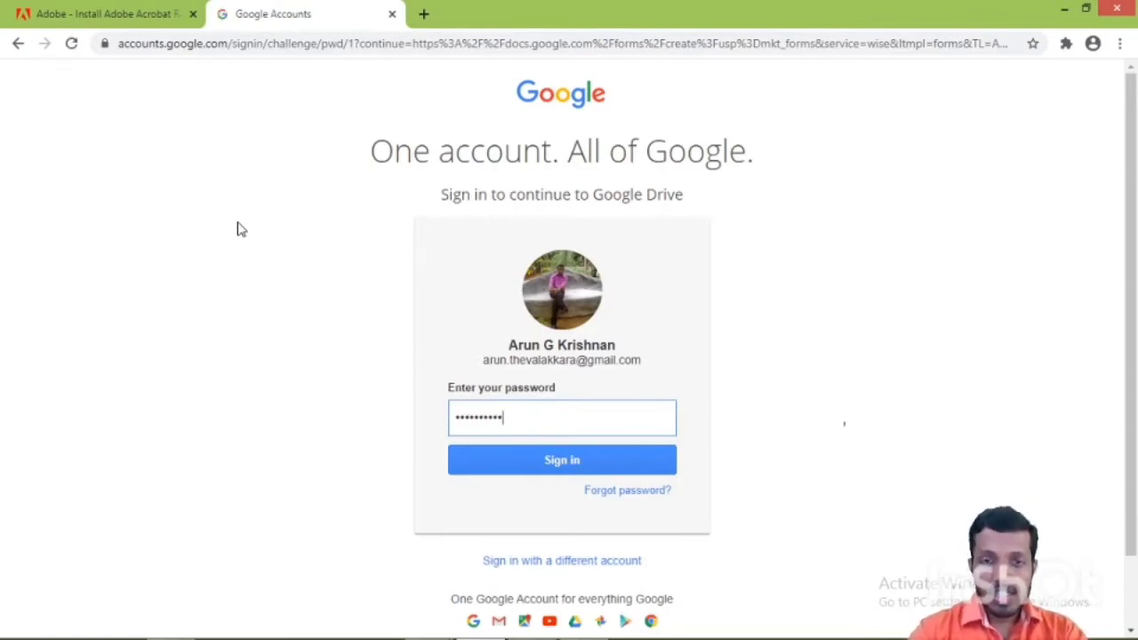
left_click(539, 457)
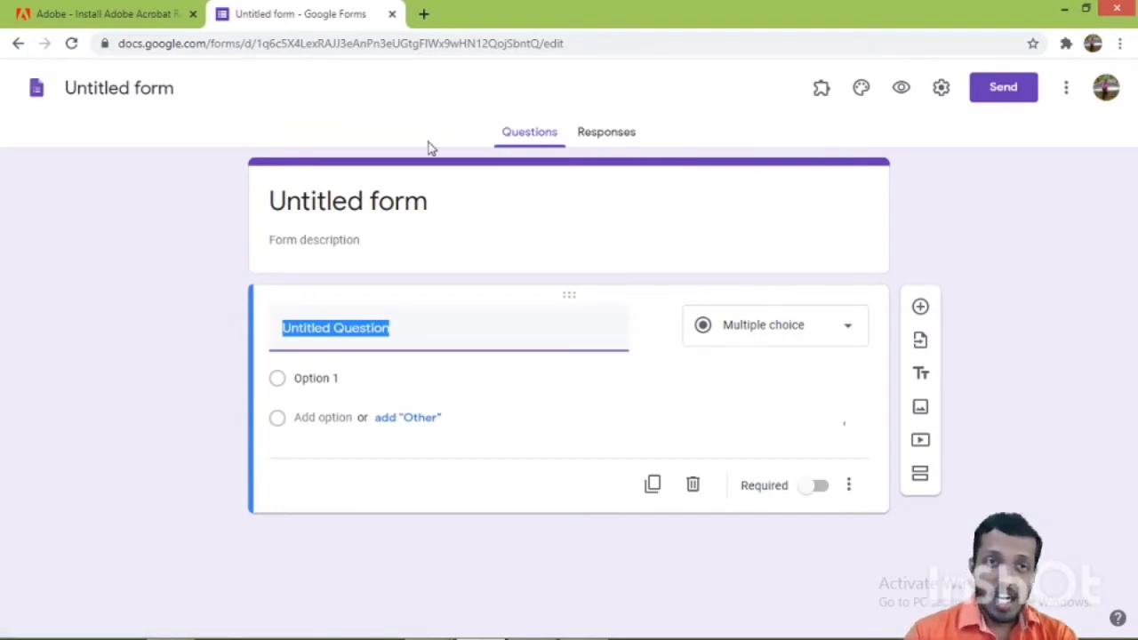
Rename the untitled form "THIRD YEAR PHARM D TEST PAPER" and apply the same name to the form's heading
left_click(176, 99)
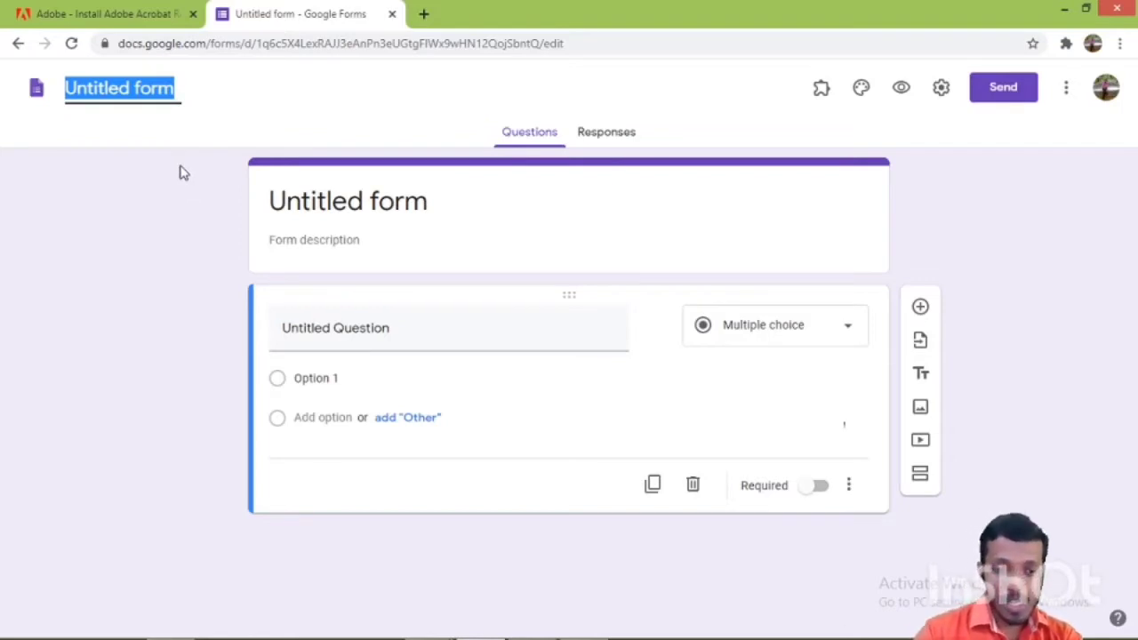
key("BackSpace")
type("U")
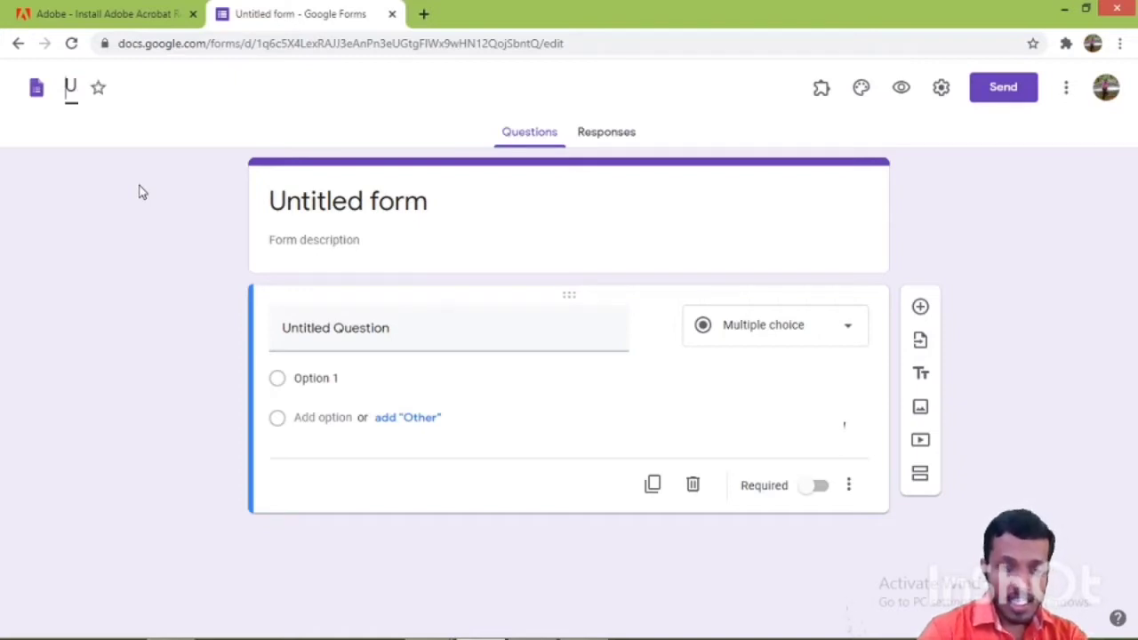
key("BackSpace")
type("THIRD YE")
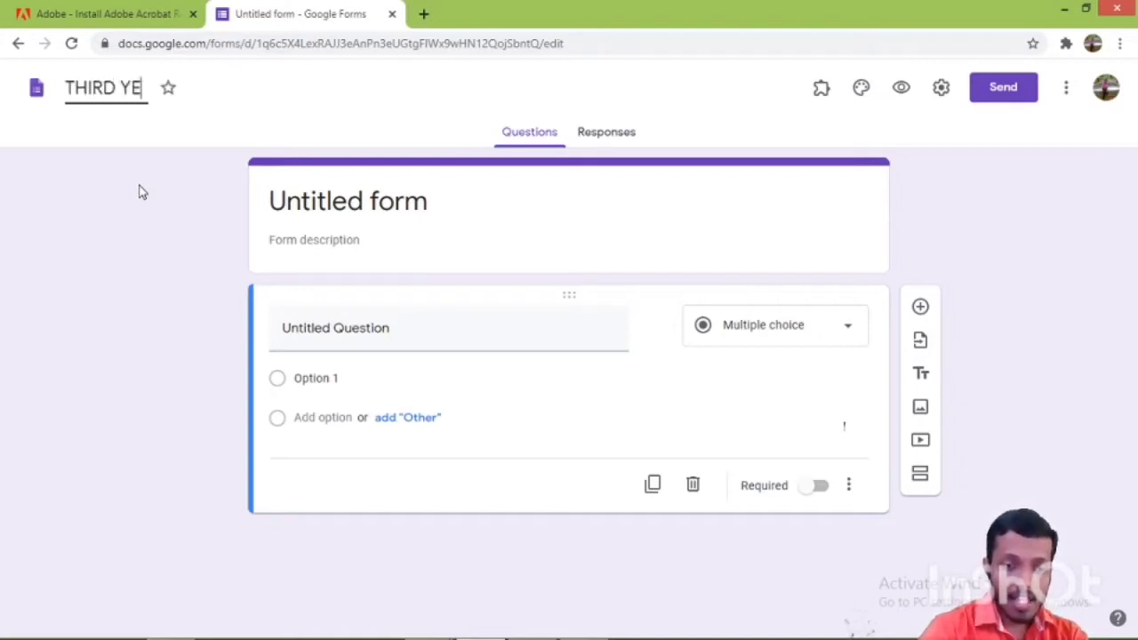
type("AR PHARM ")
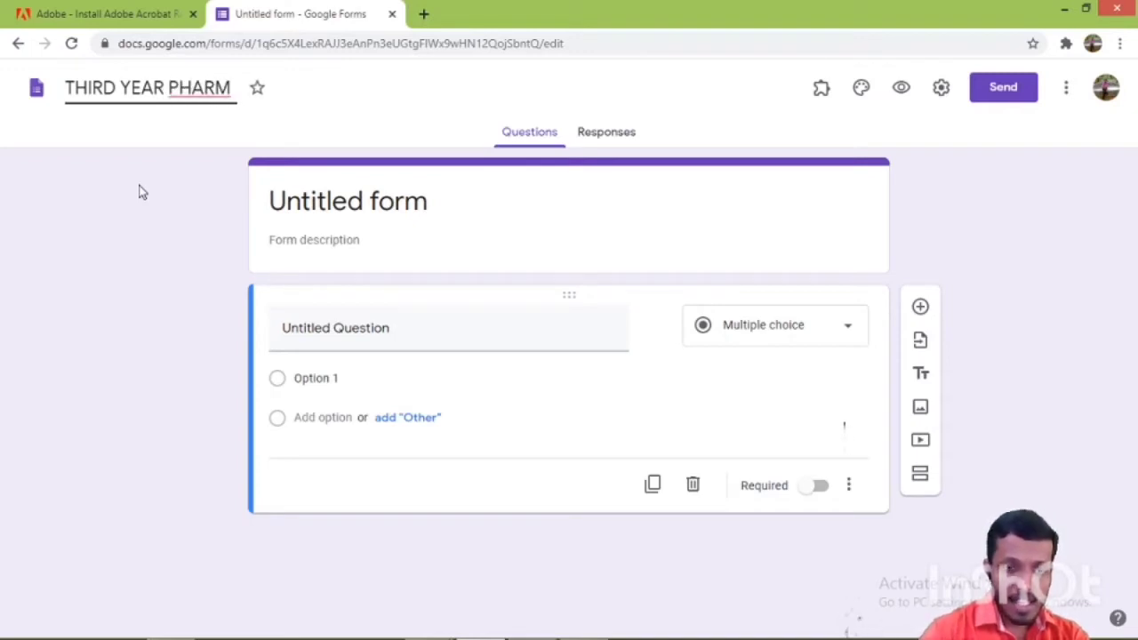
type("D")
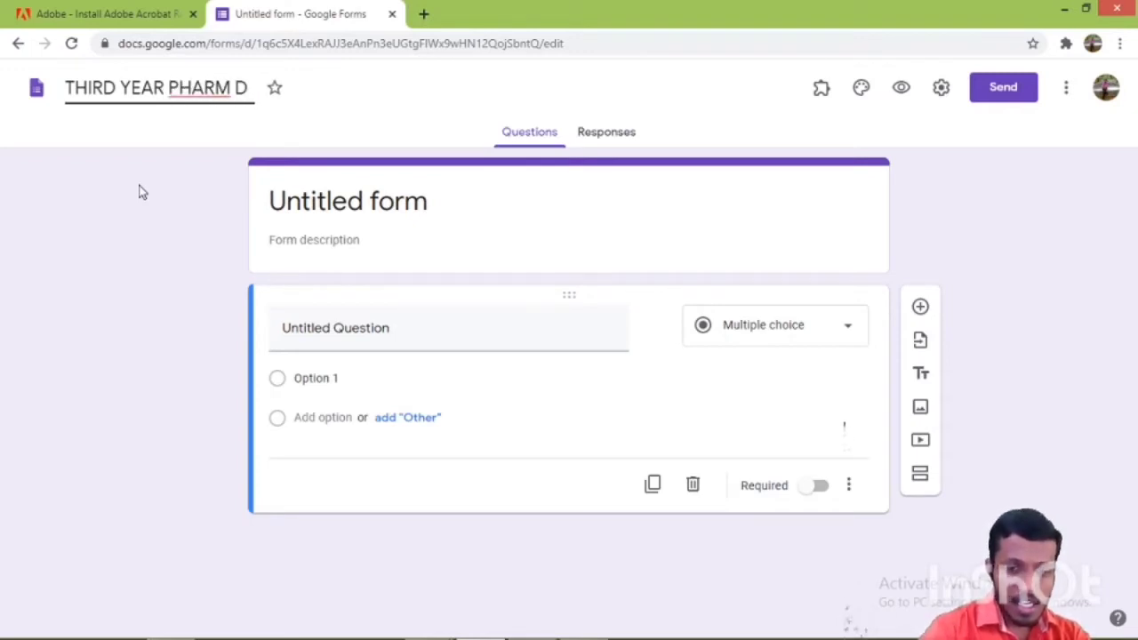
type(" TEST PA")
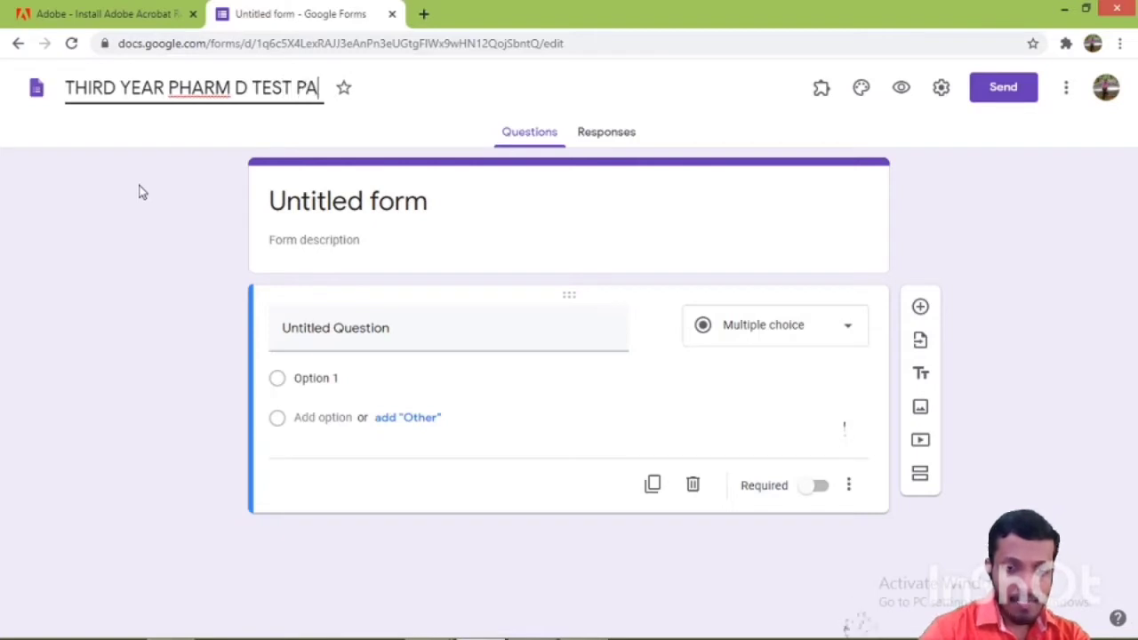
type("PER")
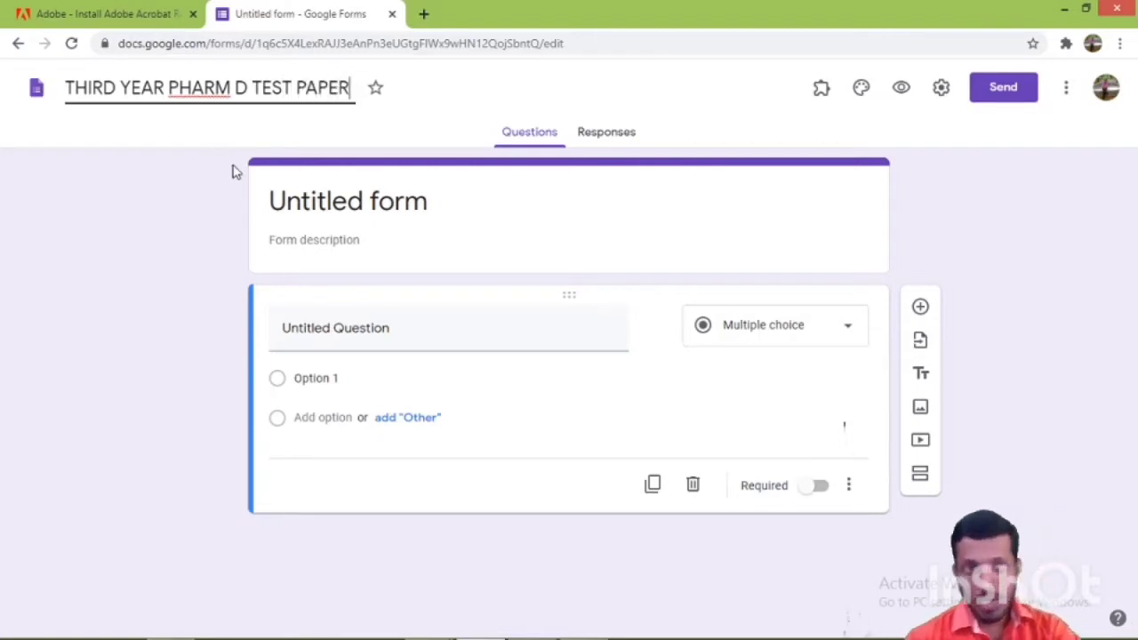
left_click(427, 205)
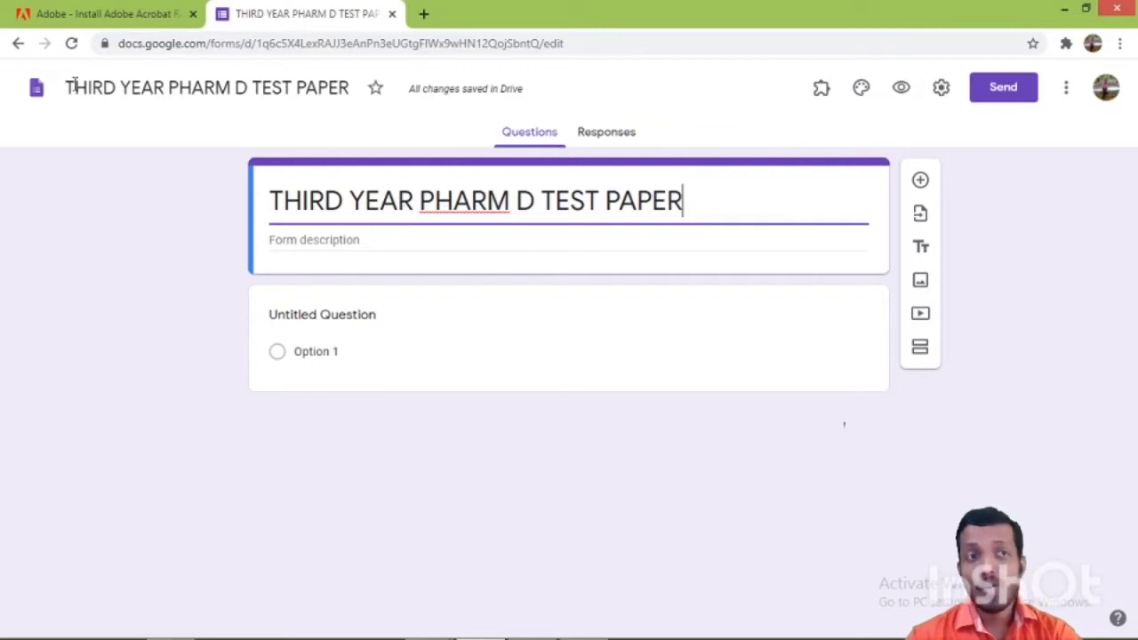
Enter "PHARMACEUTICAL FORMULATION" as the form description
left_click(364, 240)
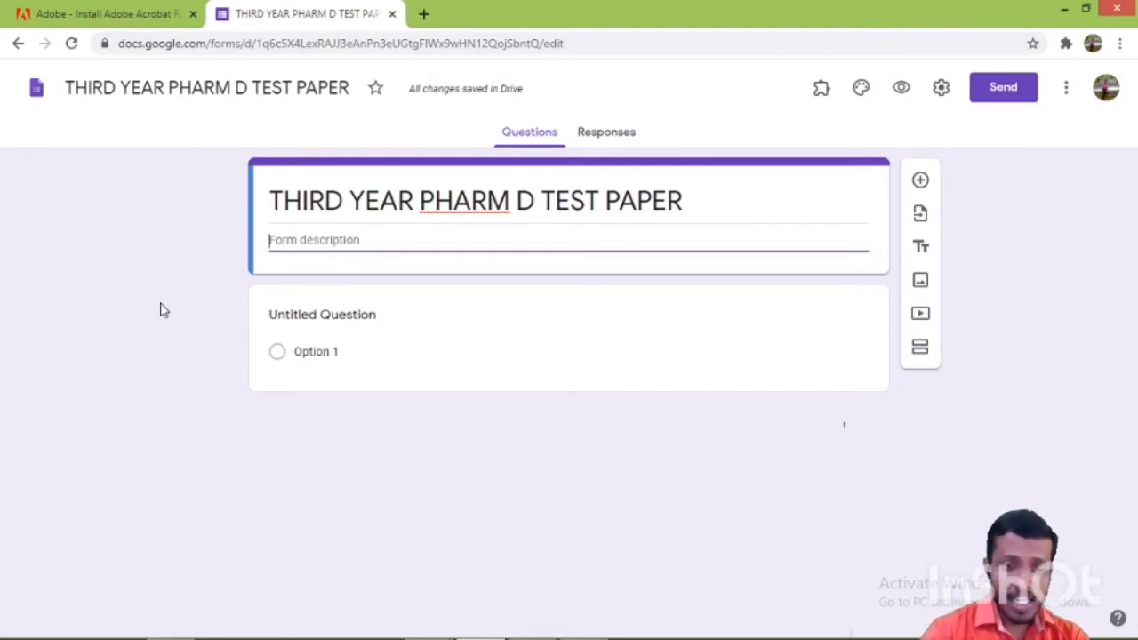
type("P")
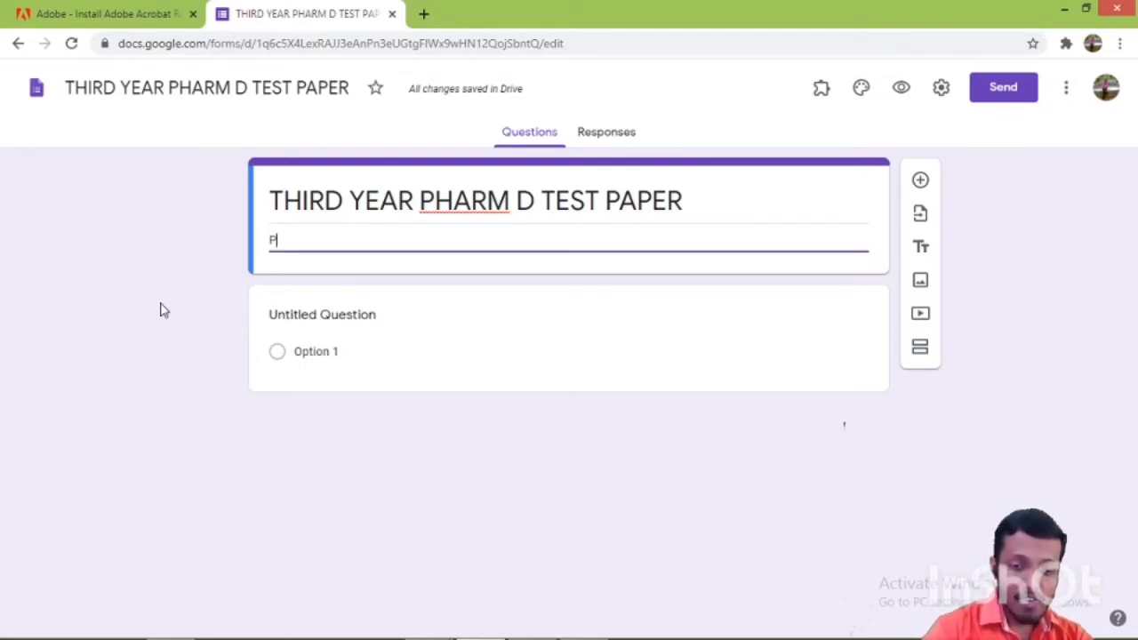
type("HARMACE")
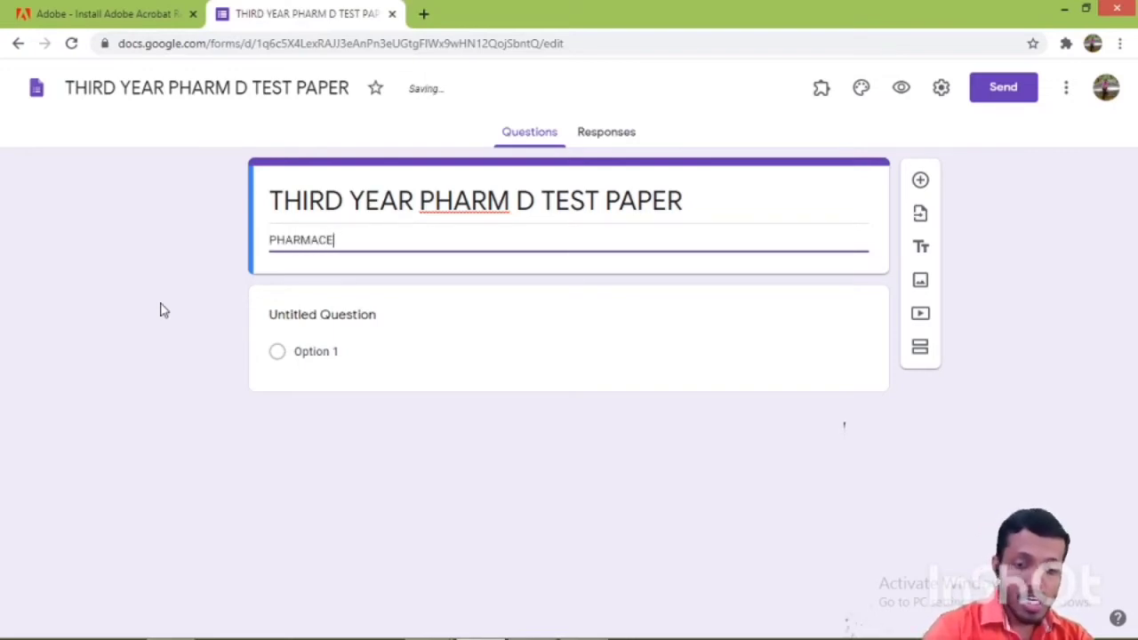
type("UTICA")
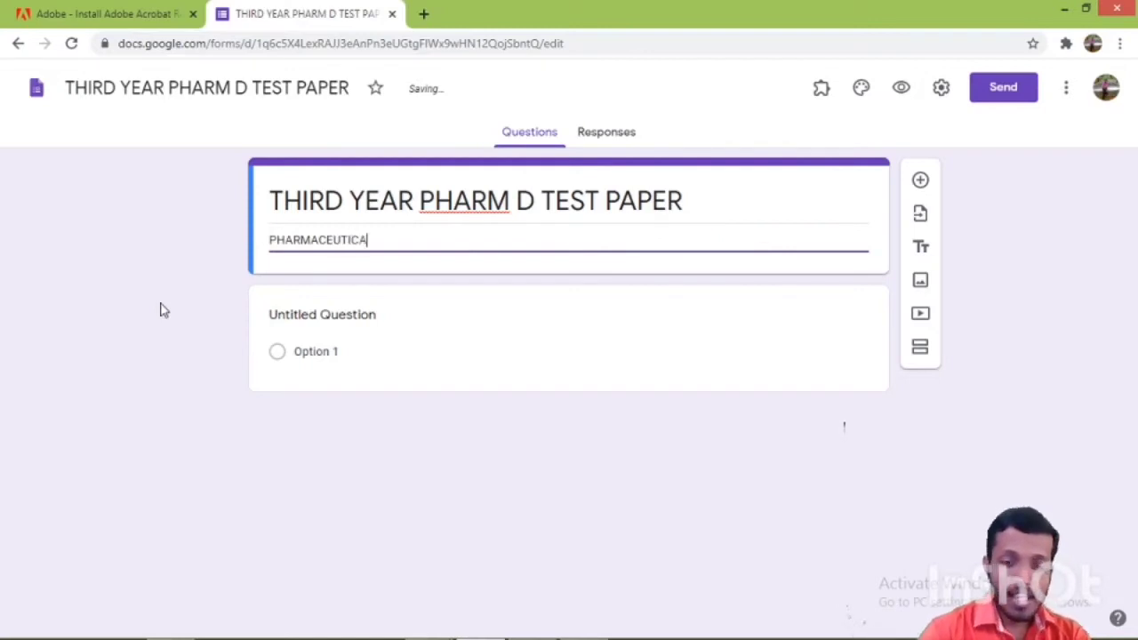
type("L FORMU")
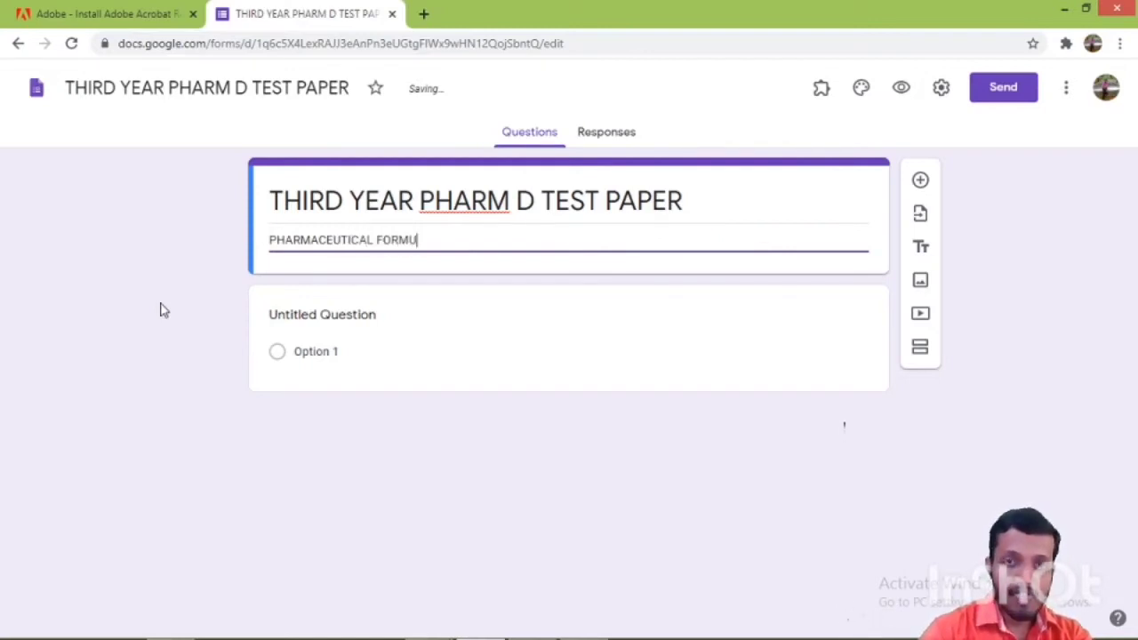
type("LAT")
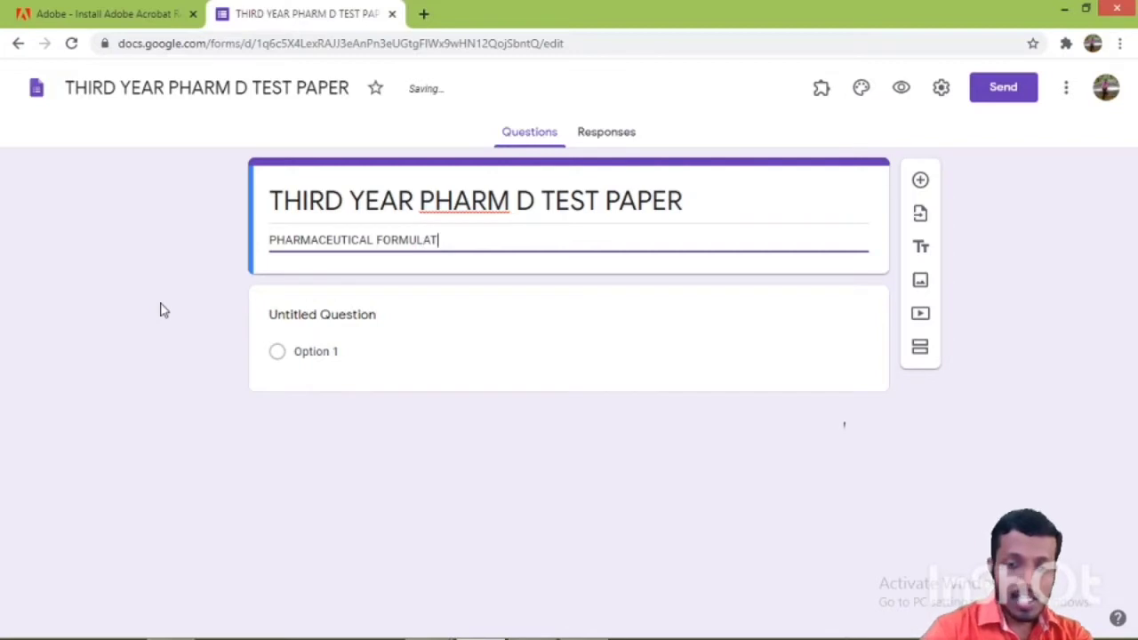
type("ION")
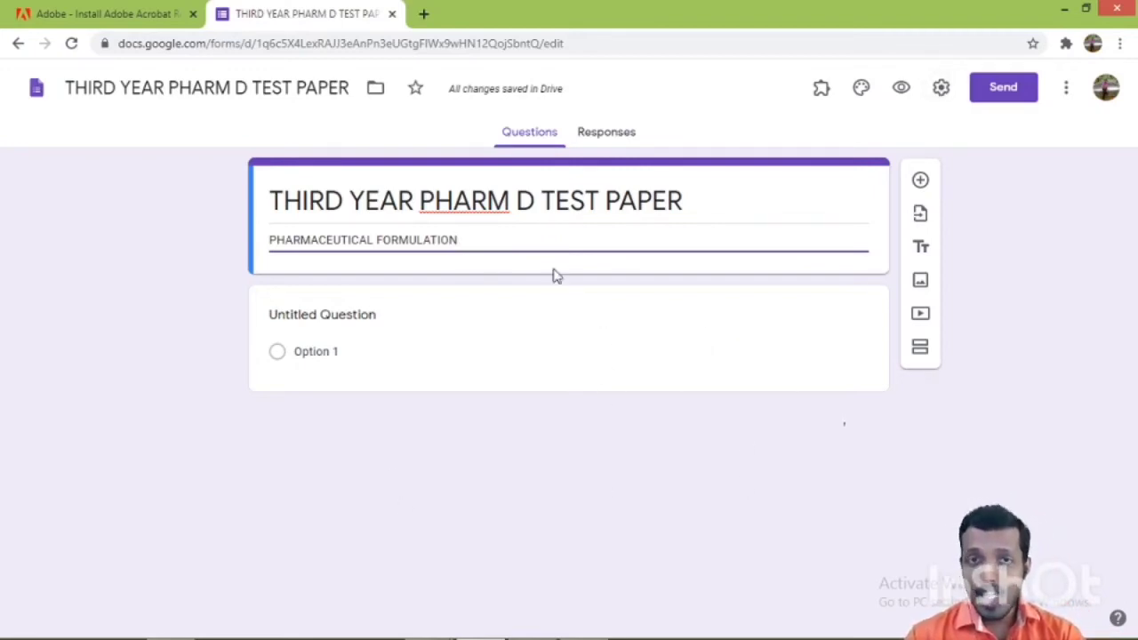
Make the form a quiz in its settings, with grades released immediately after each submission, and save the settings
left_click(942, 88)
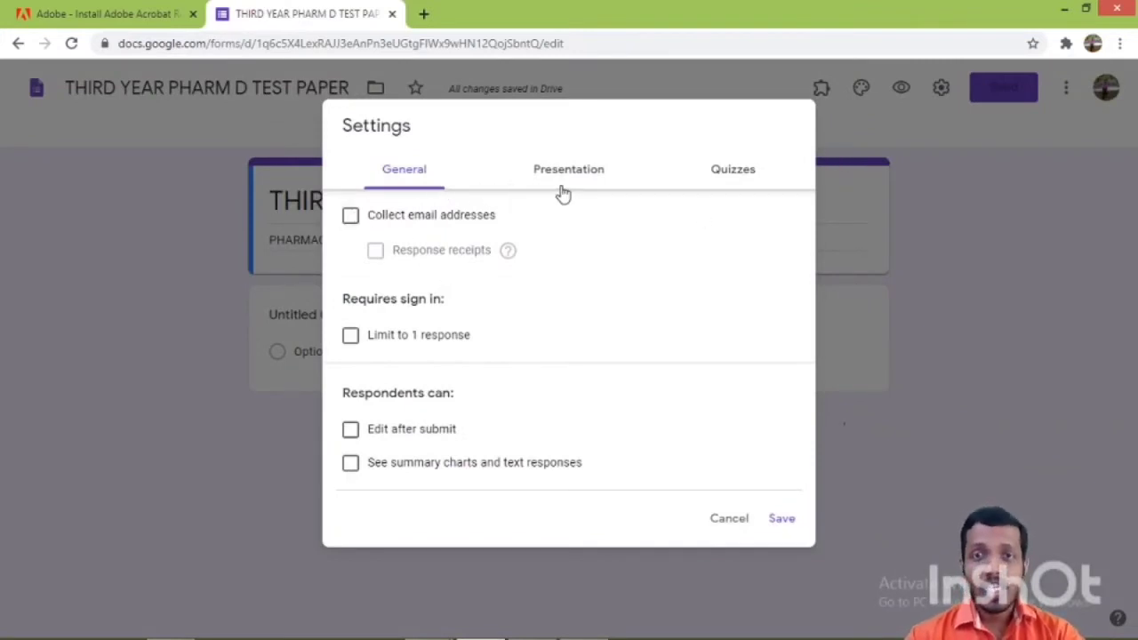
left_click(751, 182)
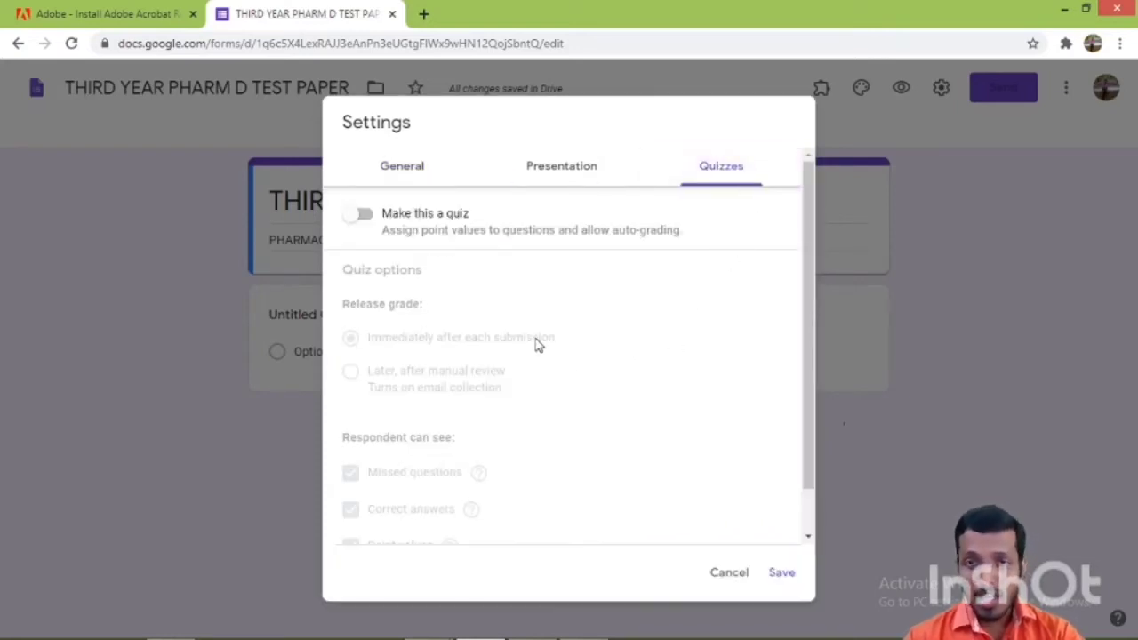
left_click(358, 217)
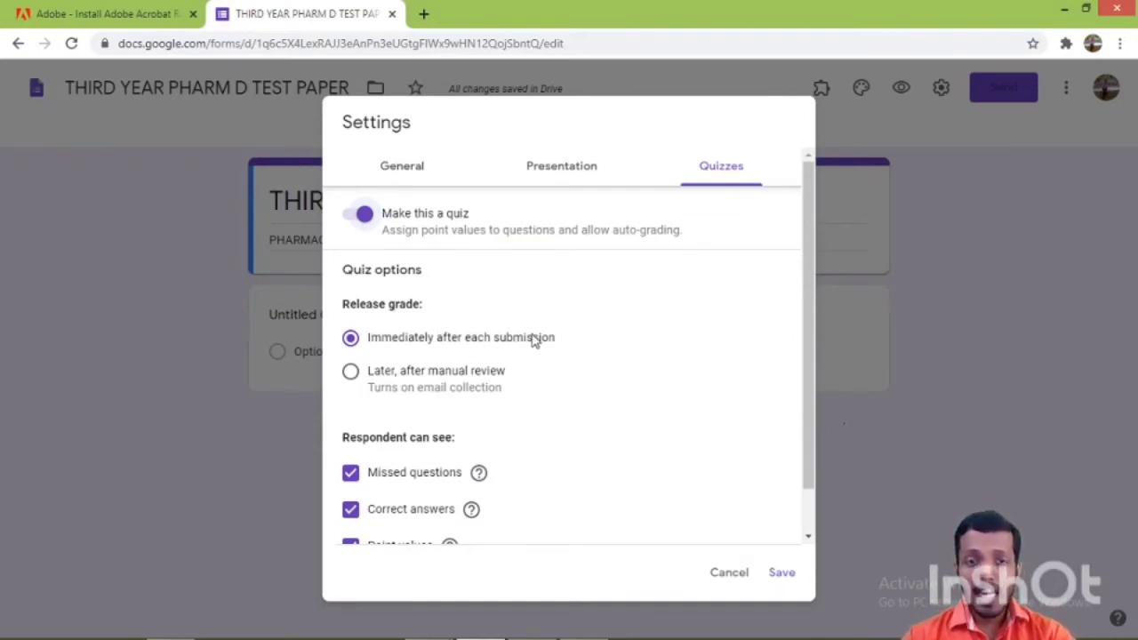
scroll(545, 396, "down", 1)
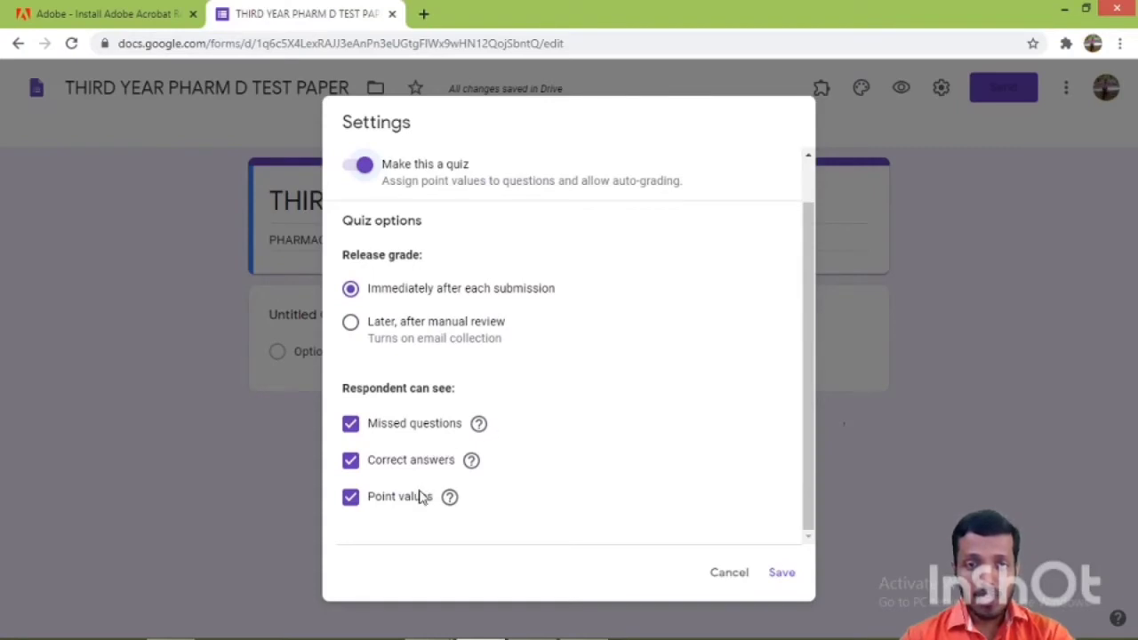
scroll(509, 474, "up", 1)
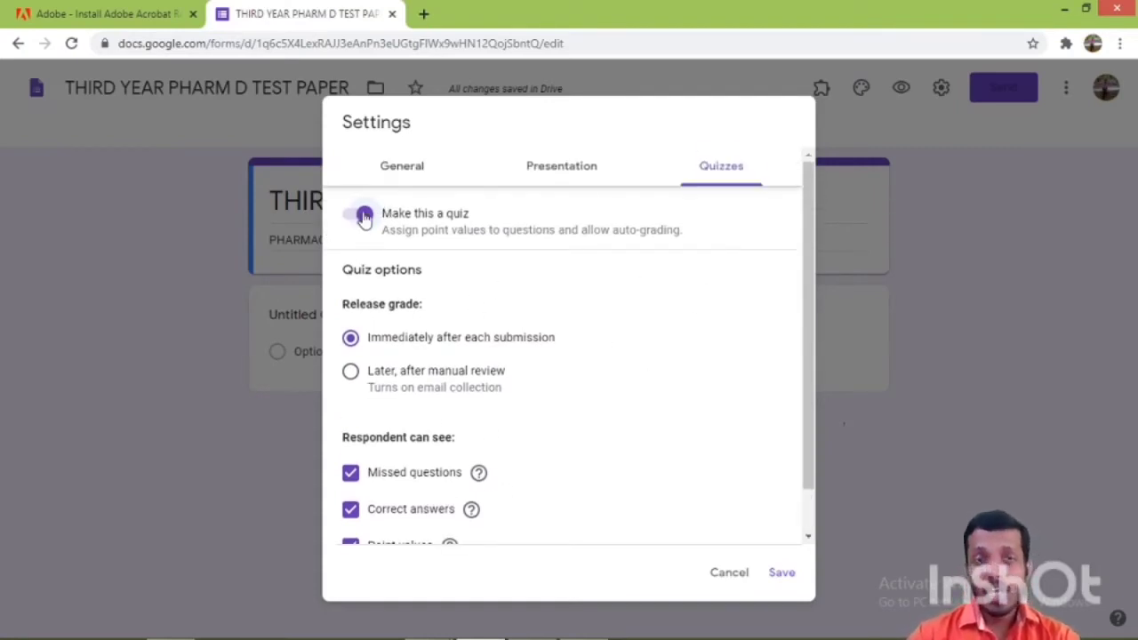
left_click(782, 573)
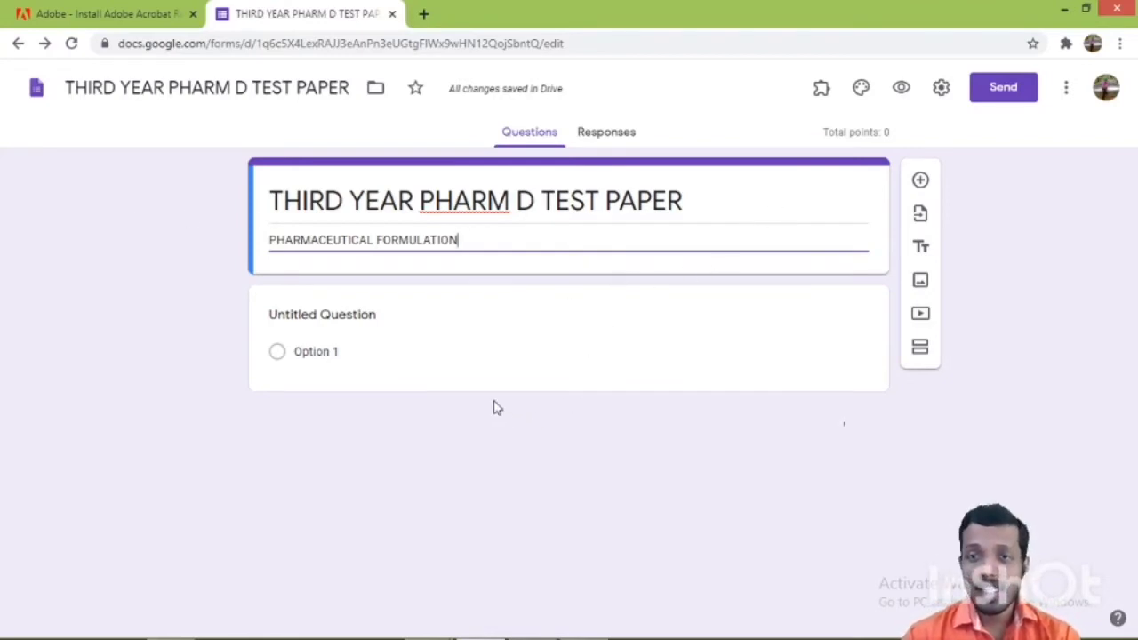
left_click(921, 181)
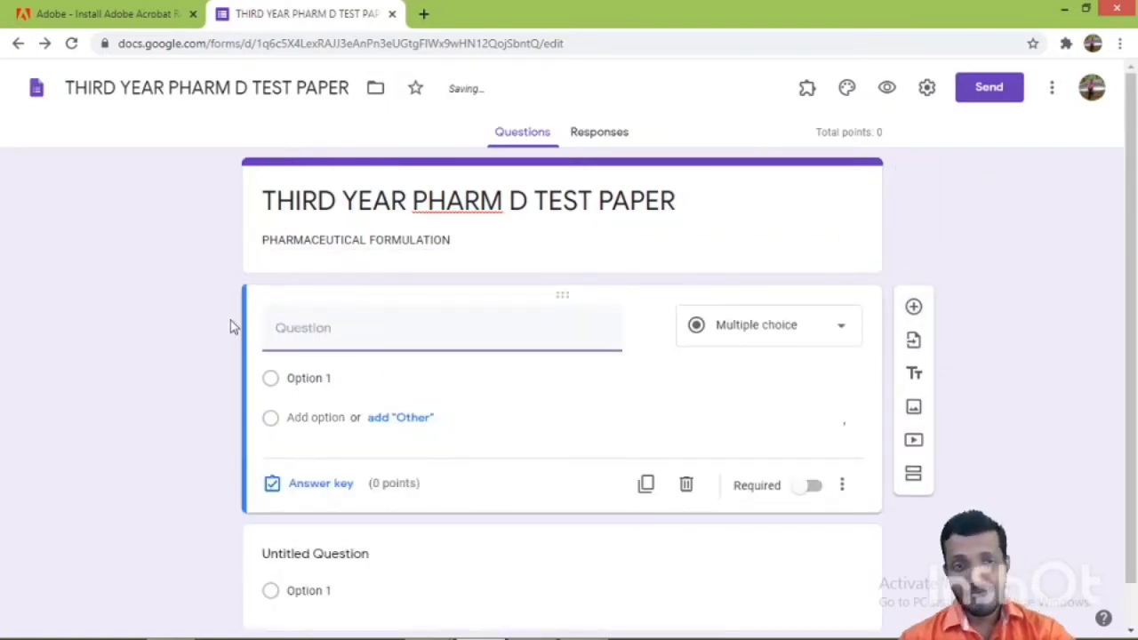
type("NAM")
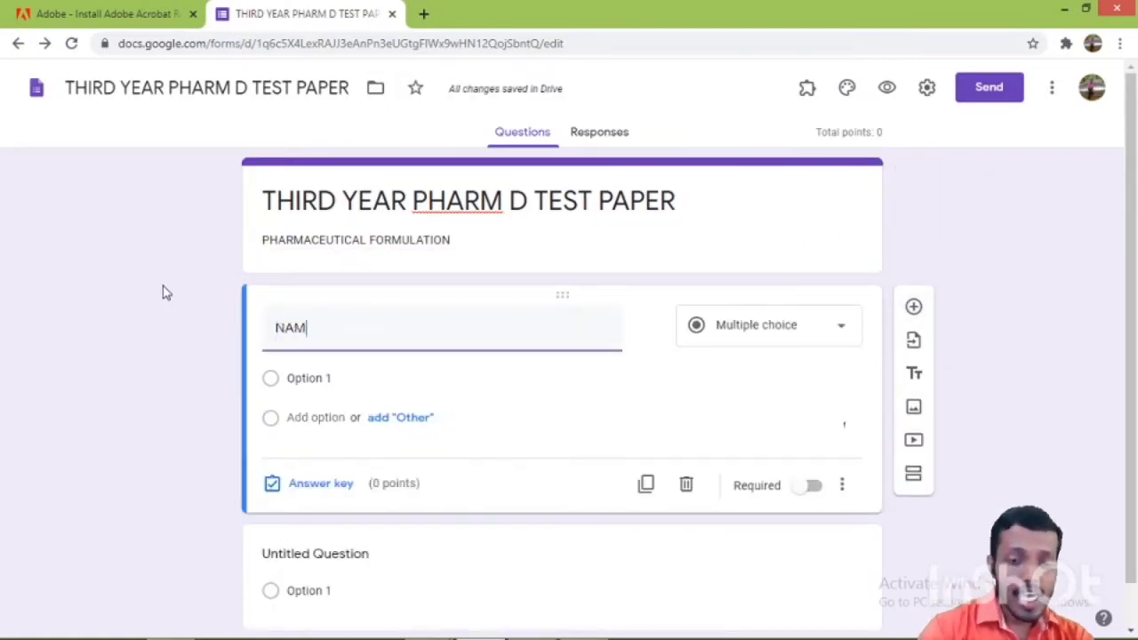
type("E OF THE")
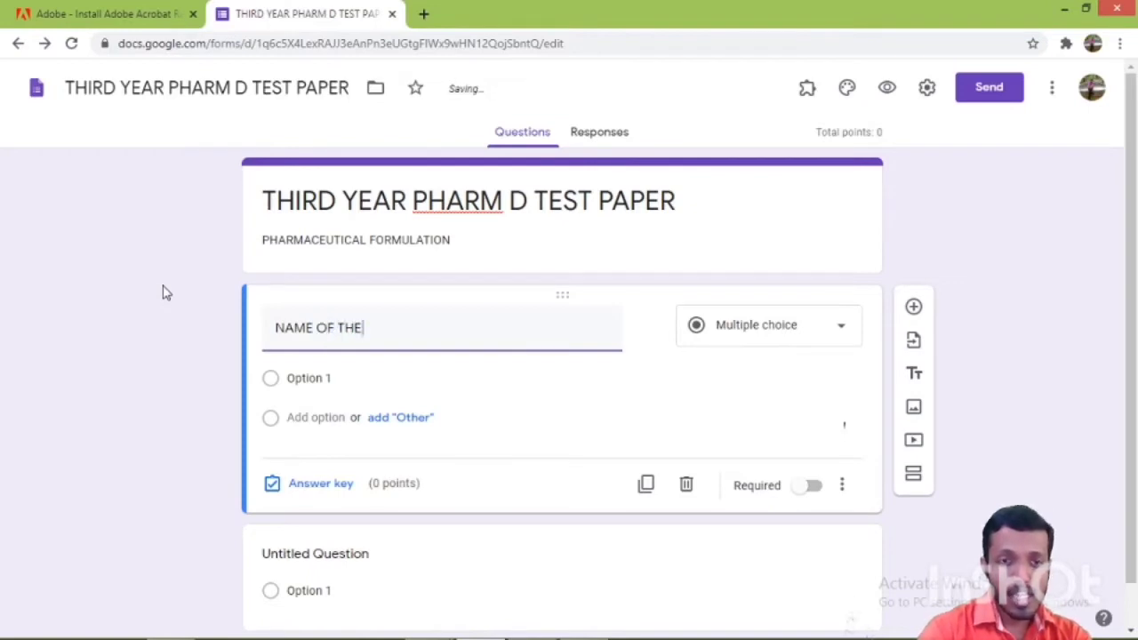
type(" STUDENT")
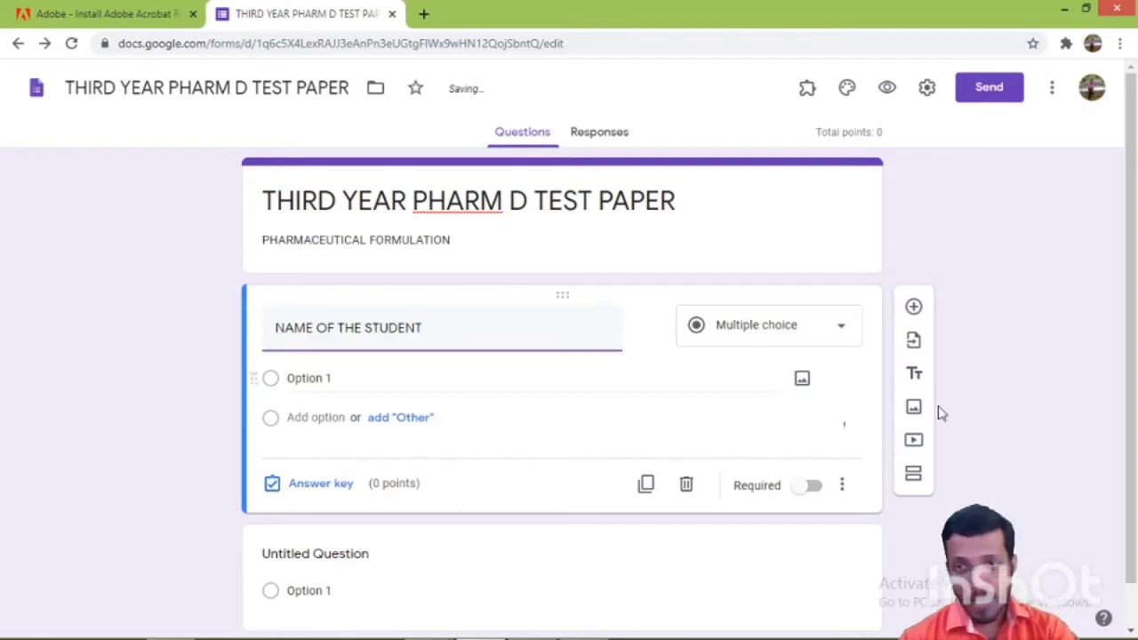
left_click(686, 484)
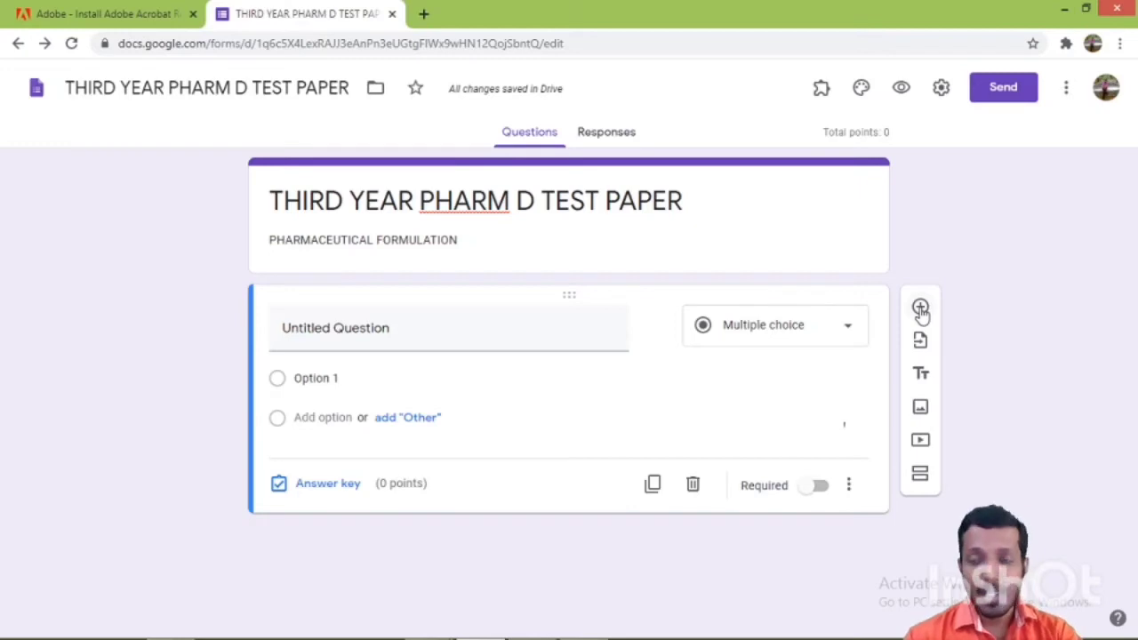
Add a second question to the form and title the first question "NAME OF THE STUDENT"
left_click(921, 308)
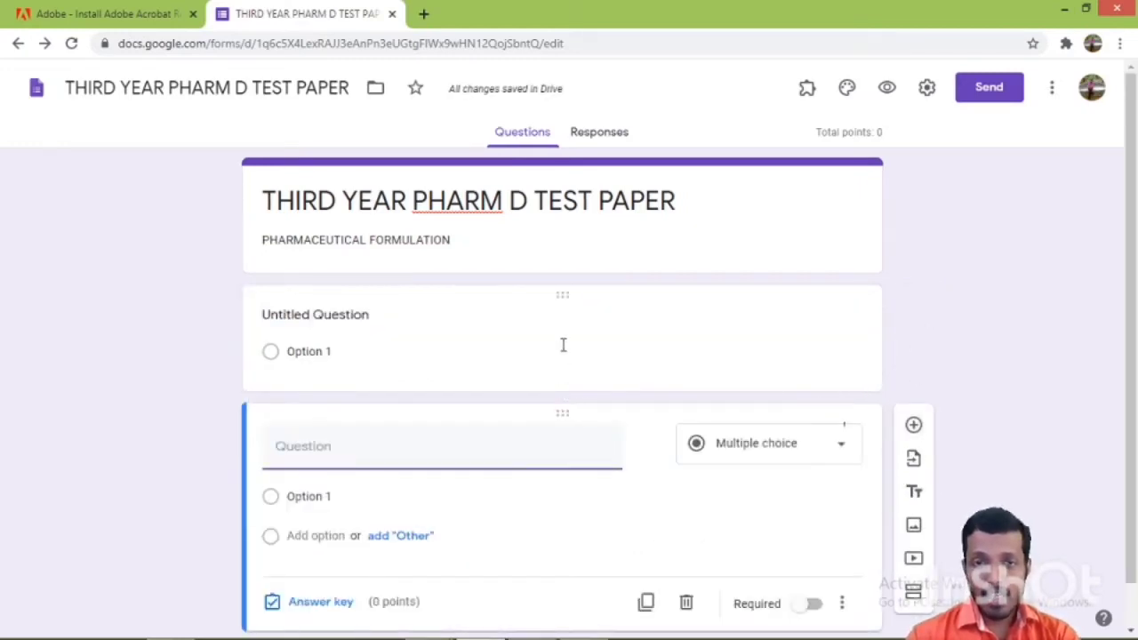
left_click(583, 303)
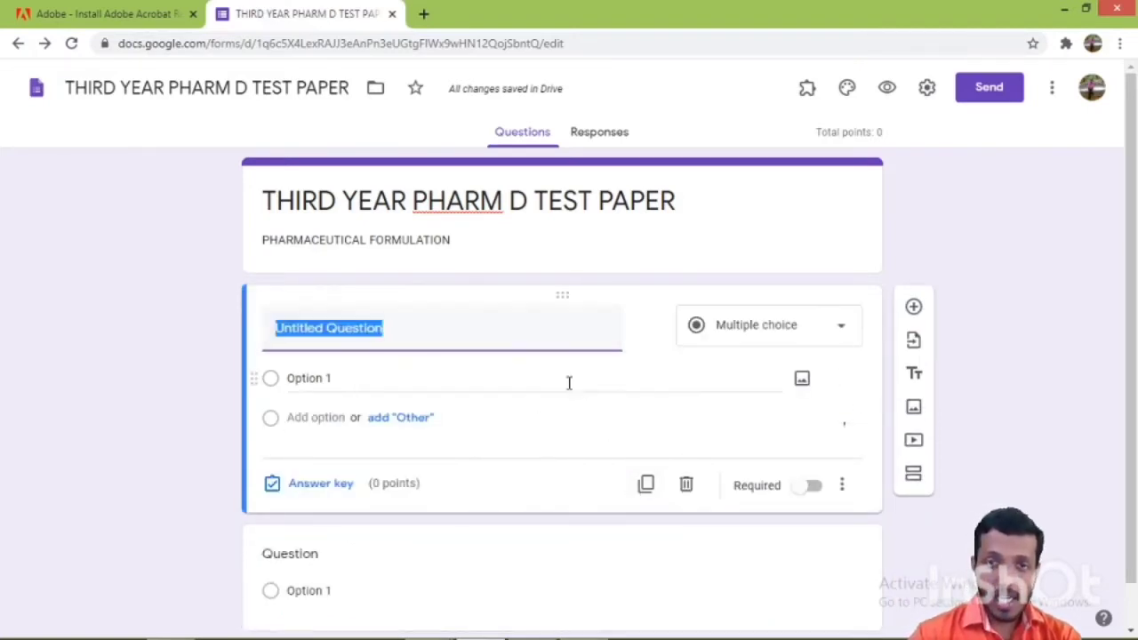
type("N")
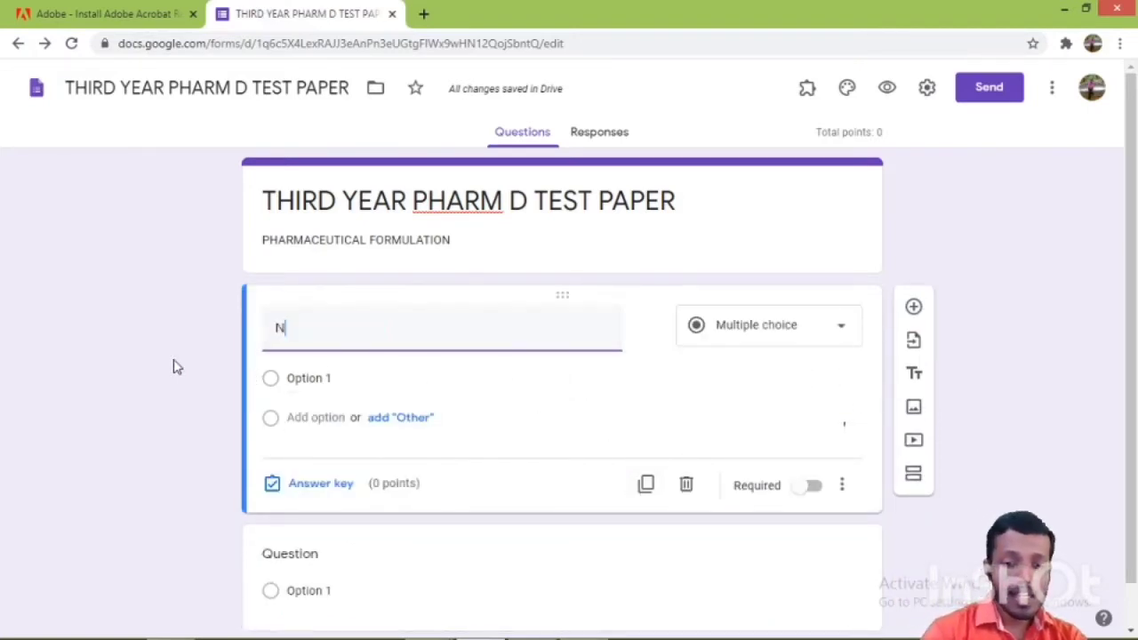
type("AME O")
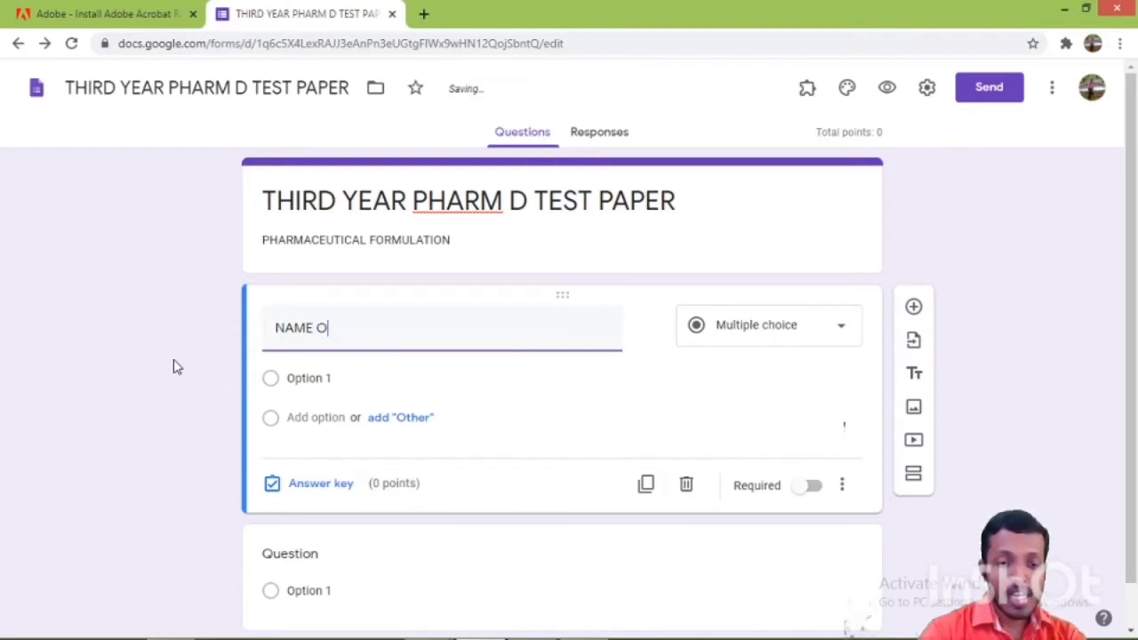
type("F THE STUDENT")
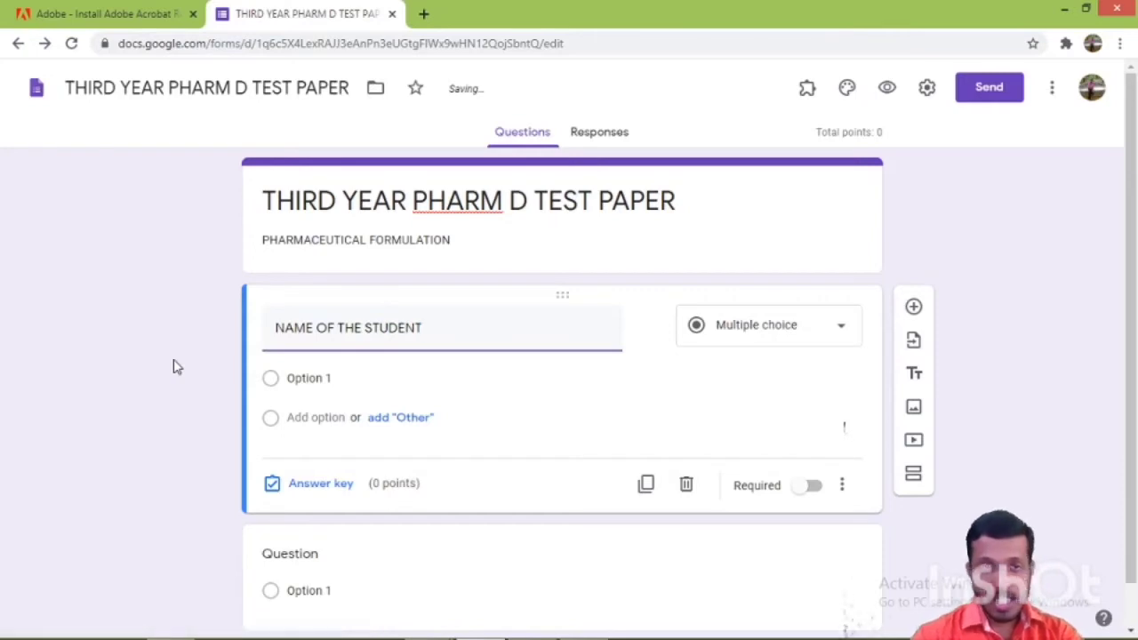
Set the "NAME OF THE STUDENT" question to the short answer type and make it required
left_click(840, 338)
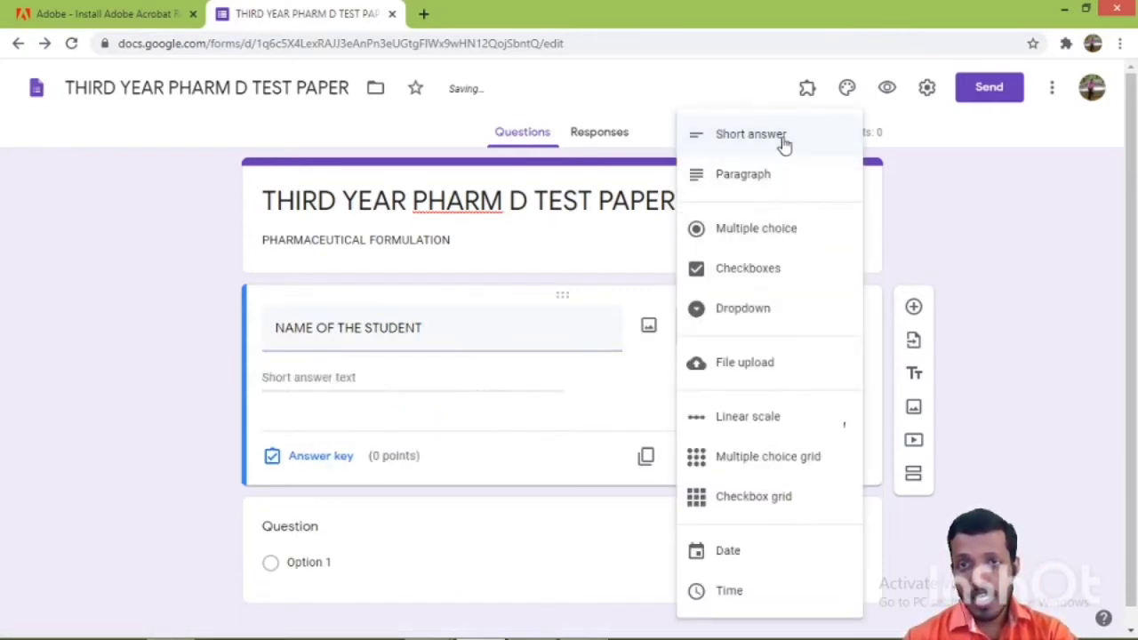
left_click(874, 320)
left_click(845, 336)
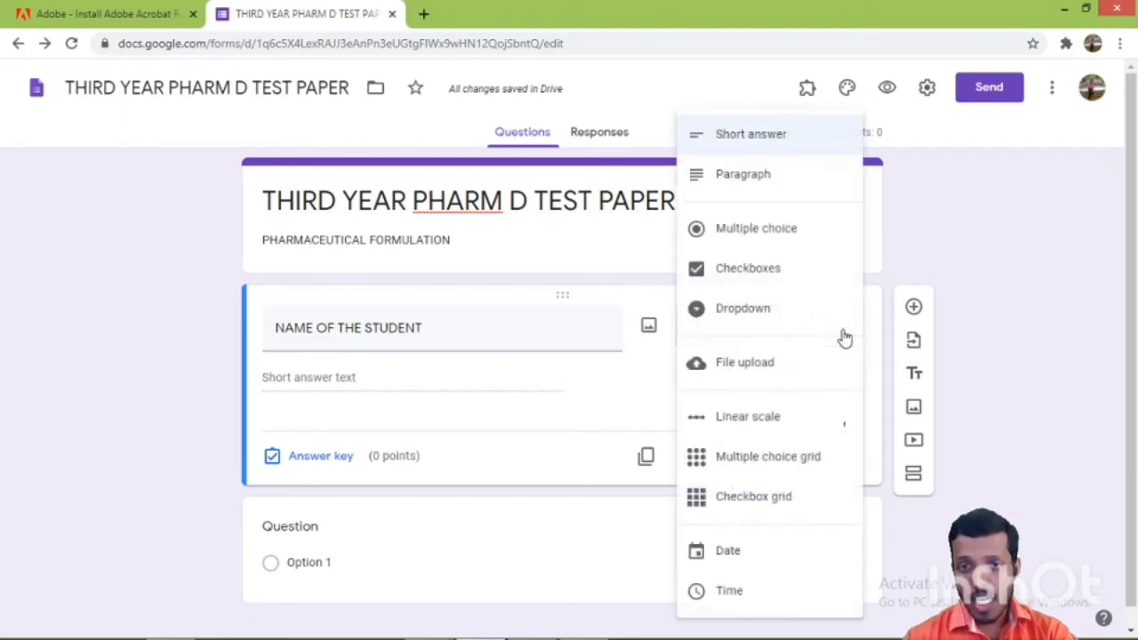
left_click(582, 391)
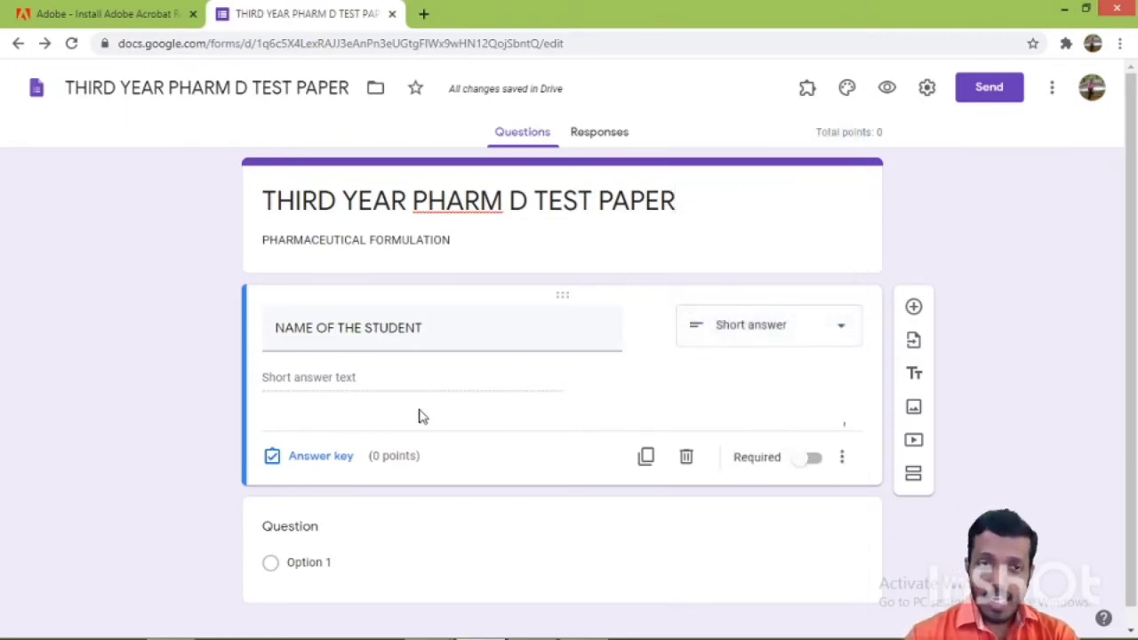
left_click(797, 464)
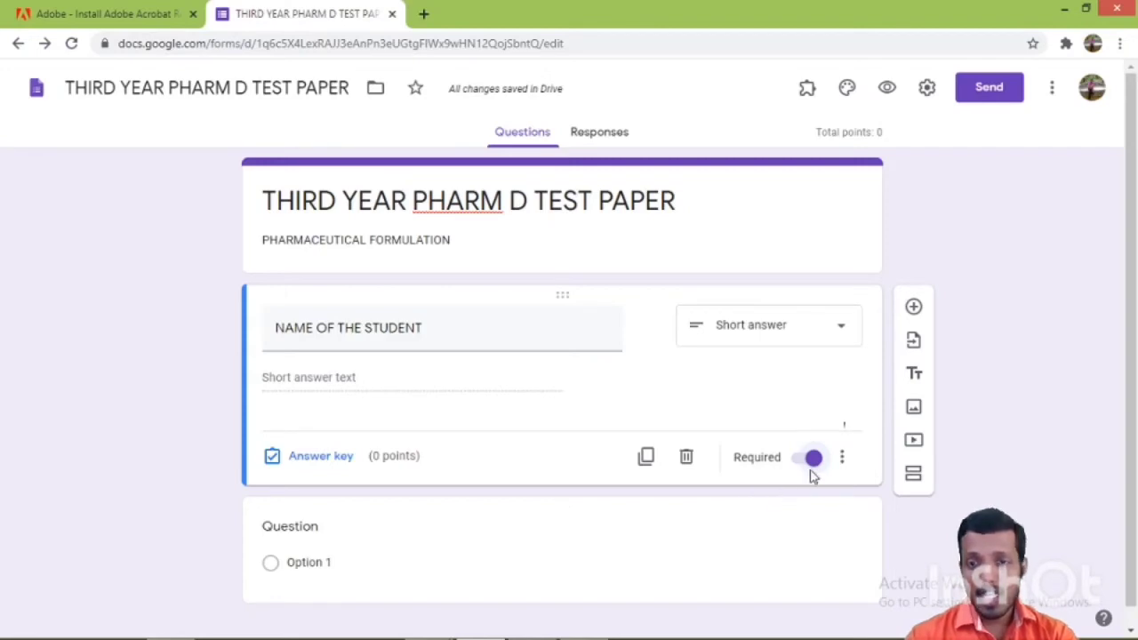
Add a multiple choice question titled "An example for unit dosage form" directly after the student name question
scroll(601, 432, "down", 1)
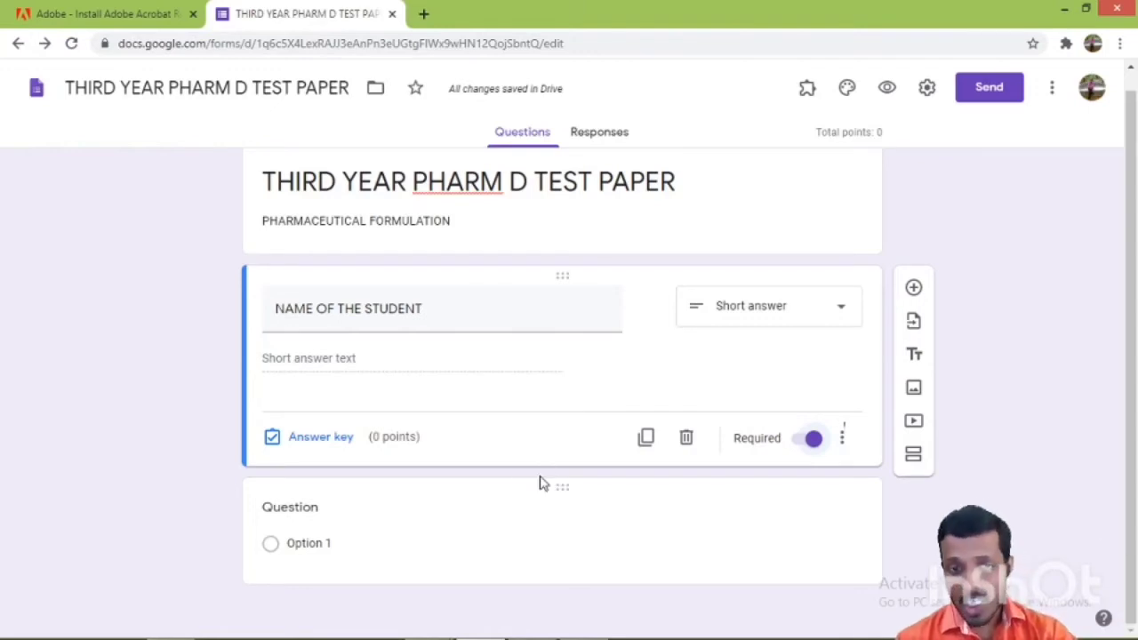
left_click(914, 289)
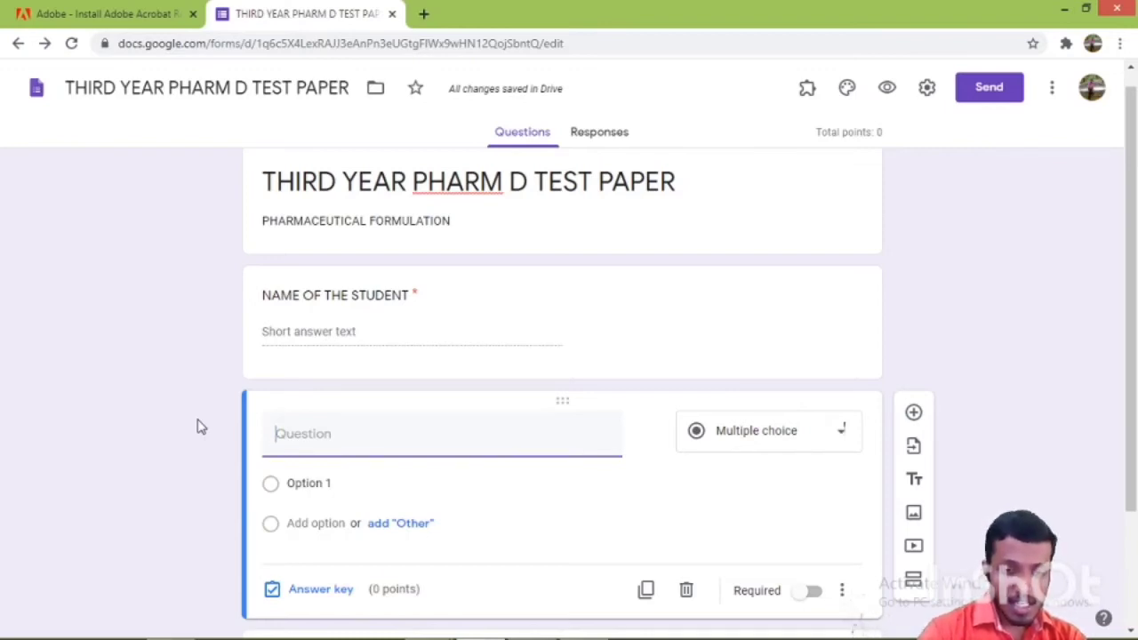
type("A")
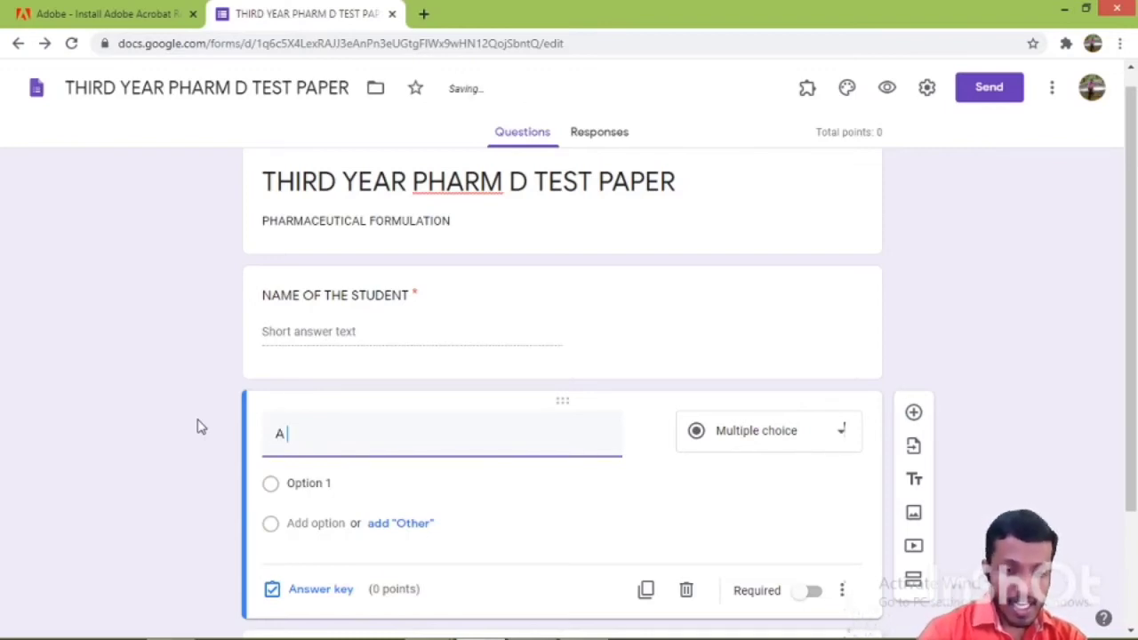
type("n example f")
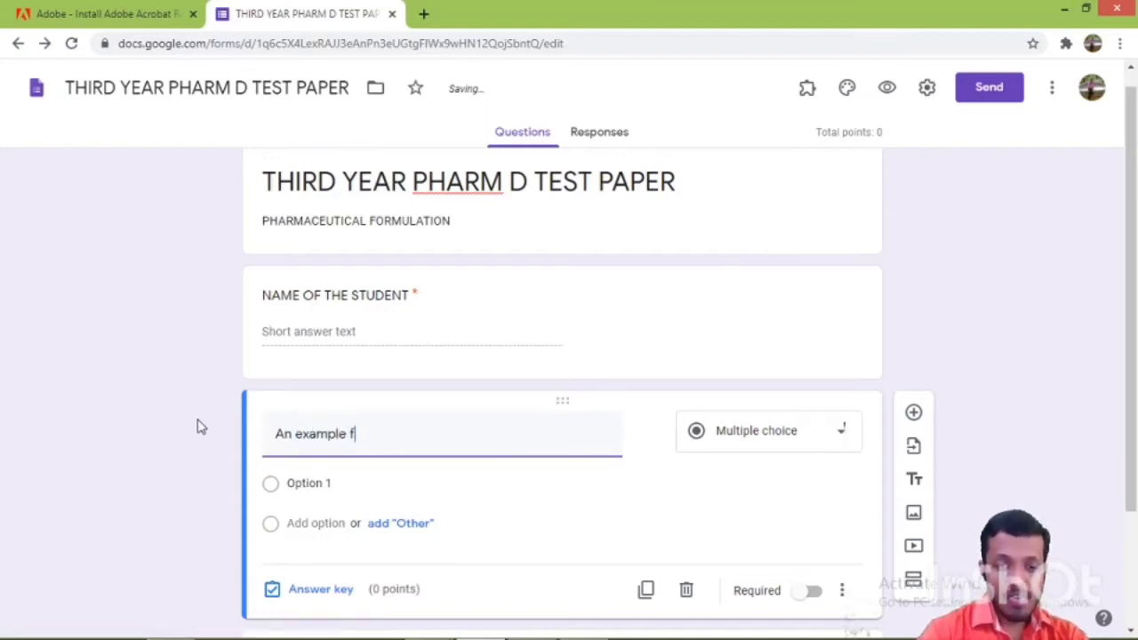
type("or unit dosage form")
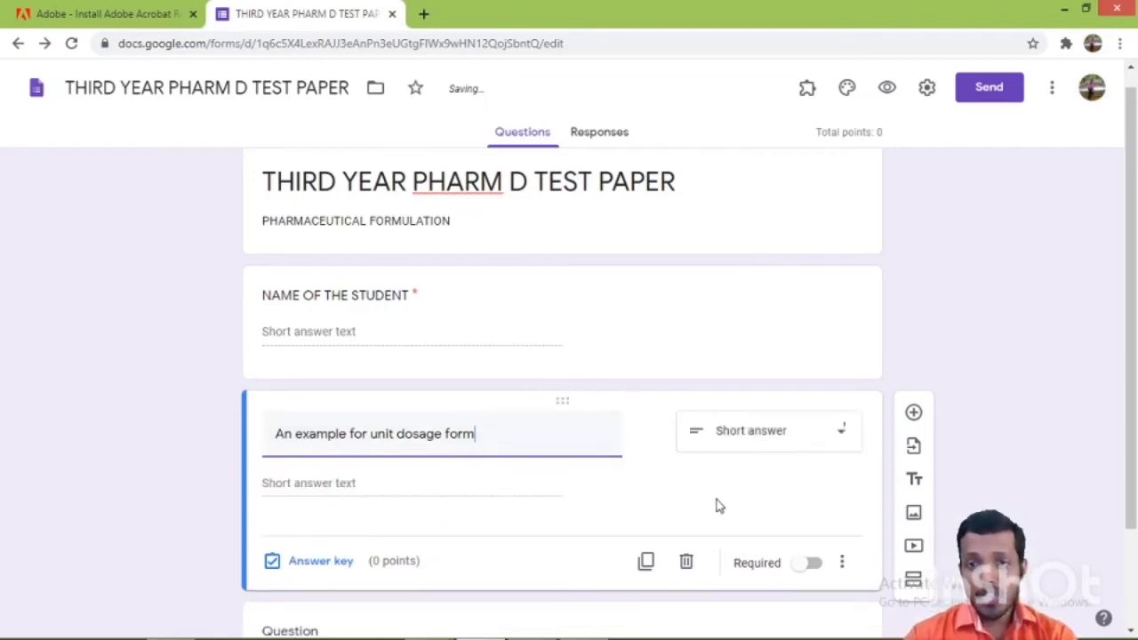
left_click(843, 438)
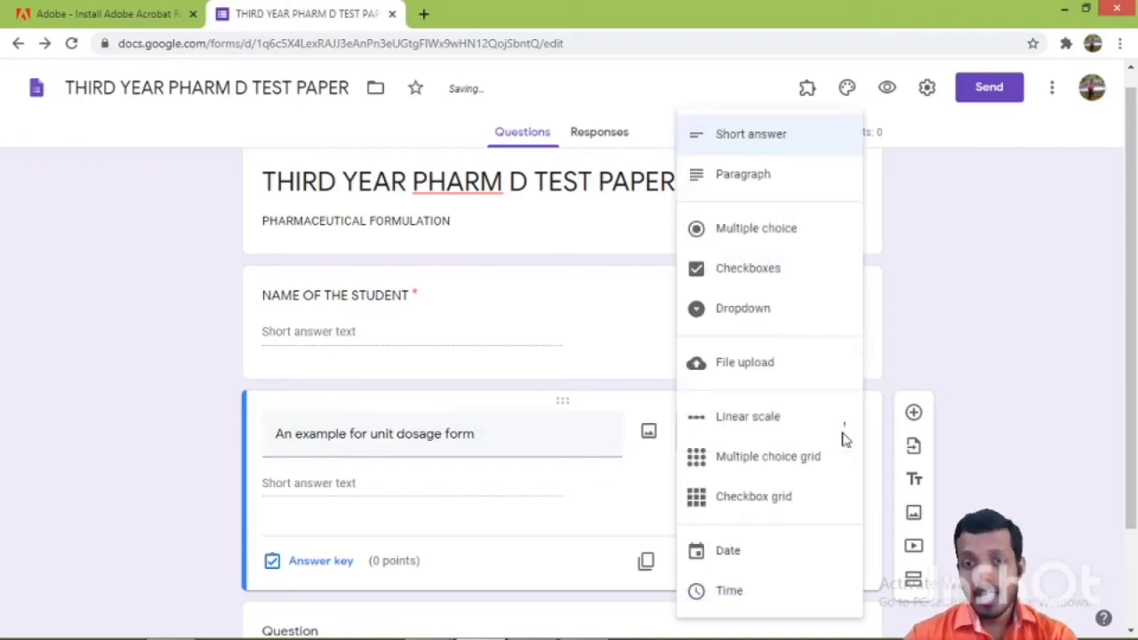
left_click(770, 243)
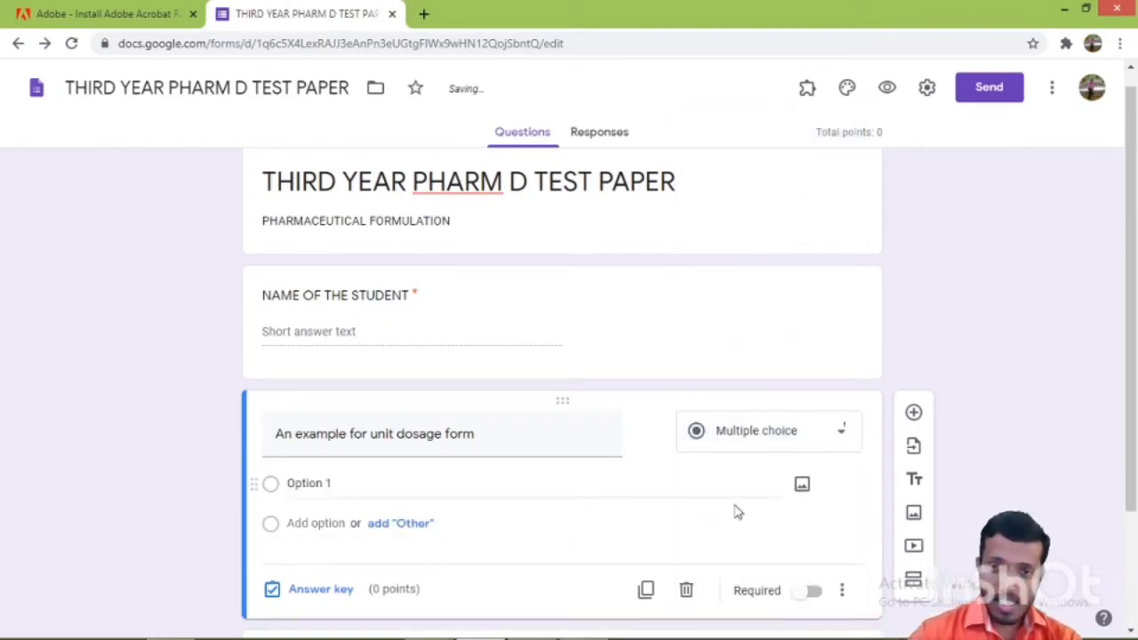
Enter "Syrup" and "Tablet" as the first two options of the unit dosage form question and add an "Other" choice
scroll(417, 475, "down", 1)
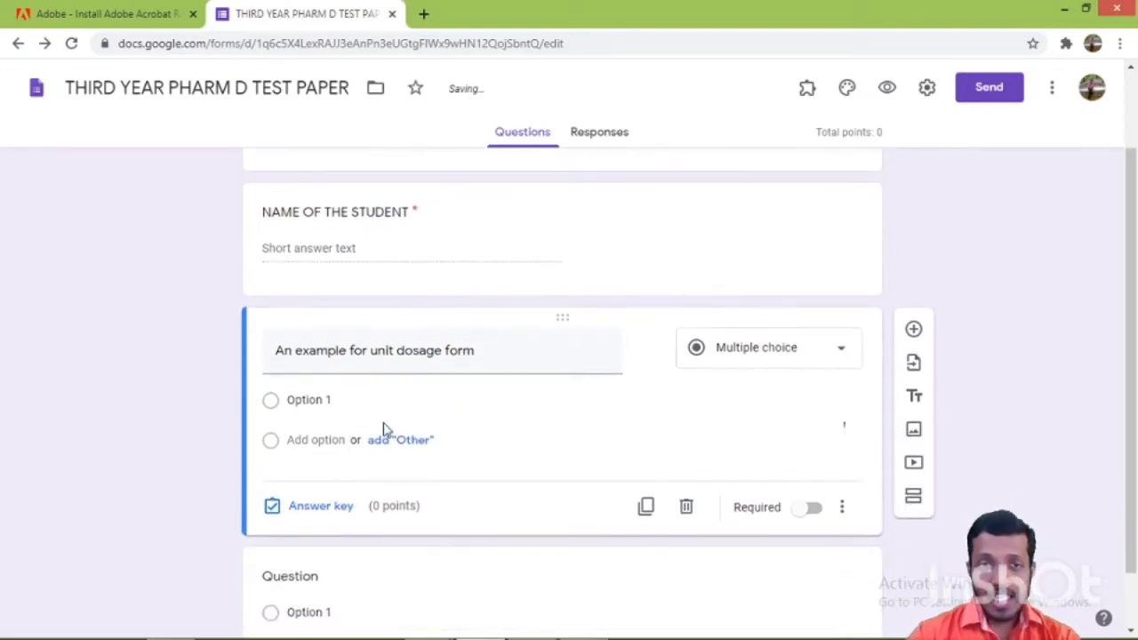
left_click(378, 400)
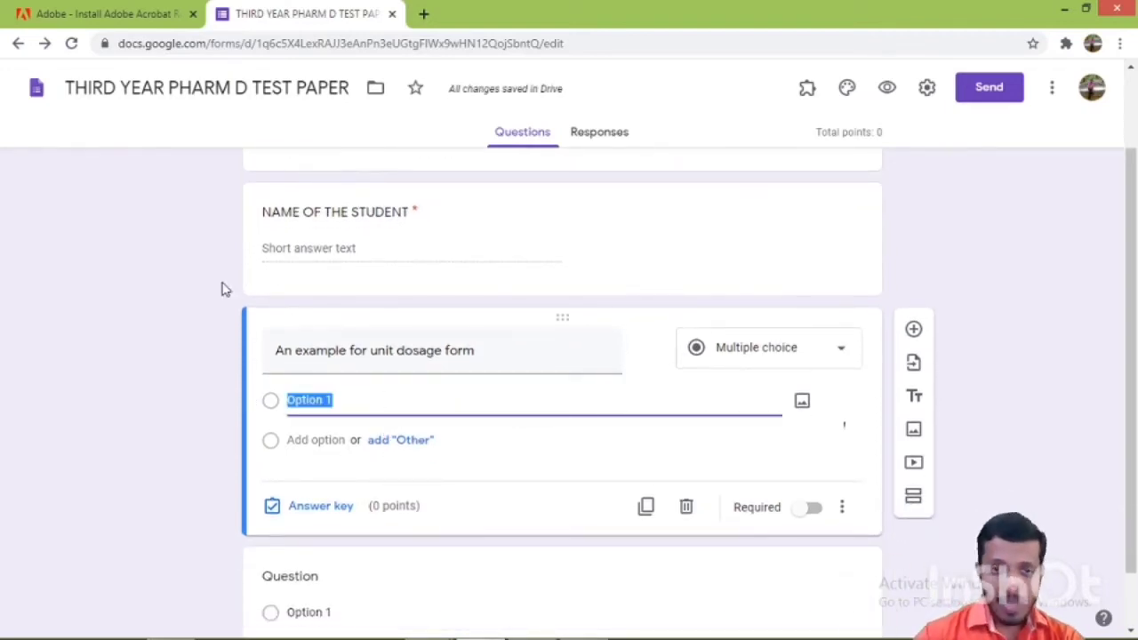
type("S")
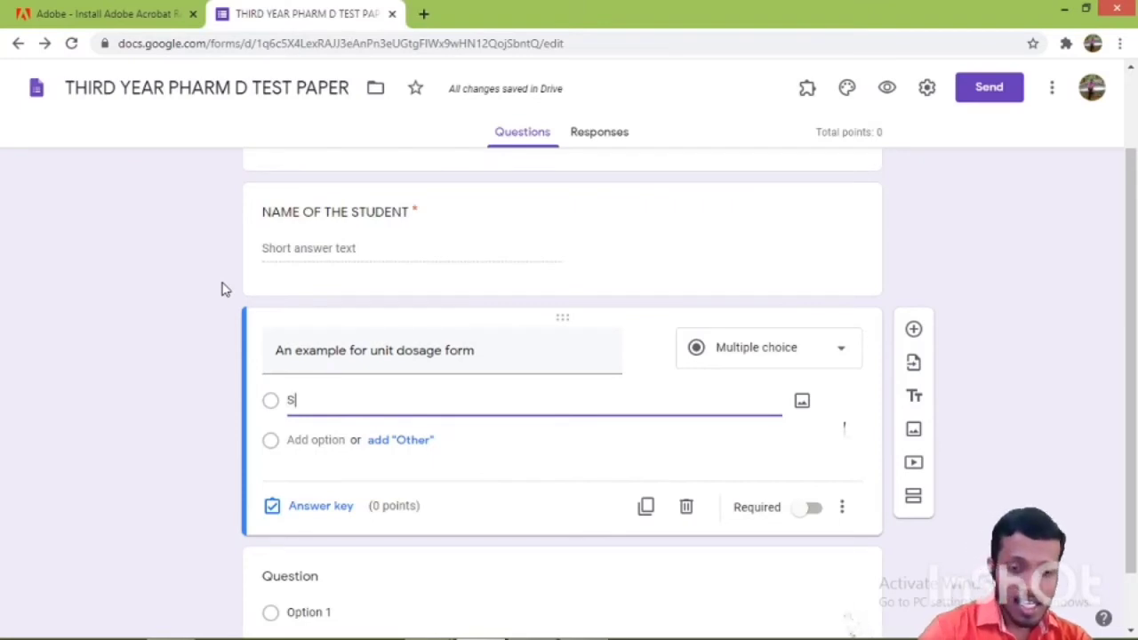
type("yrup")
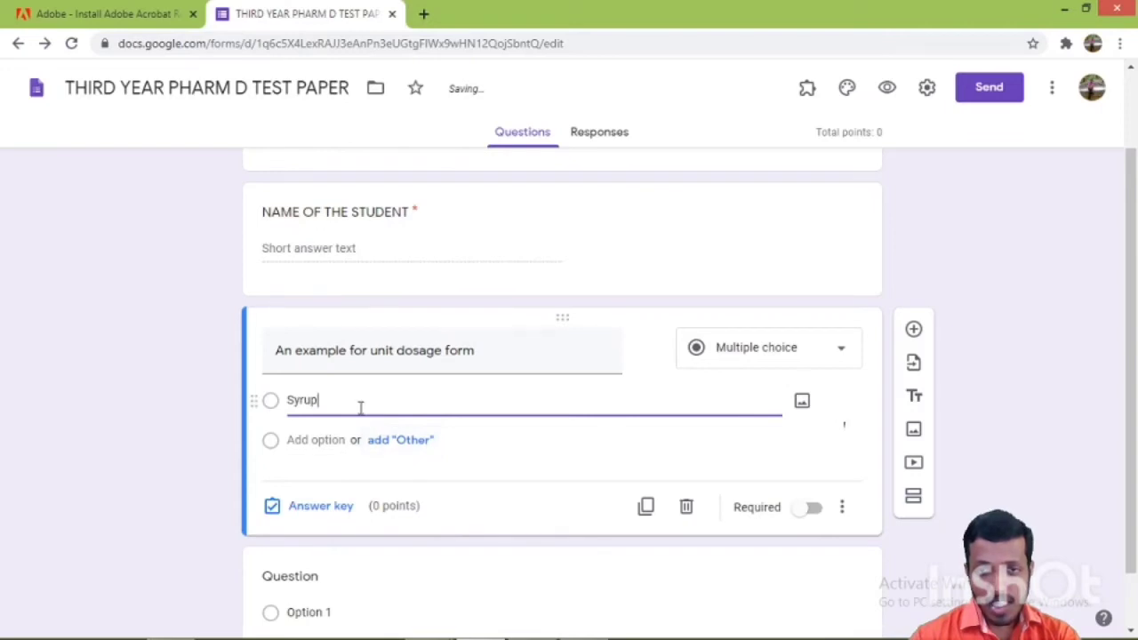
left_click(406, 442)
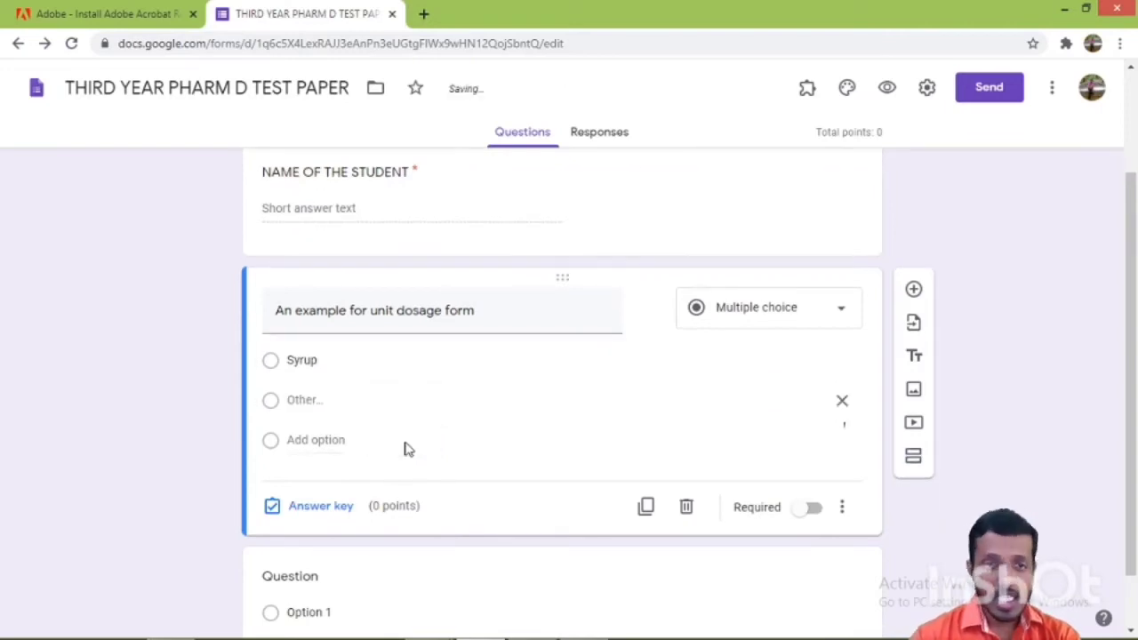
left_click(343, 442)
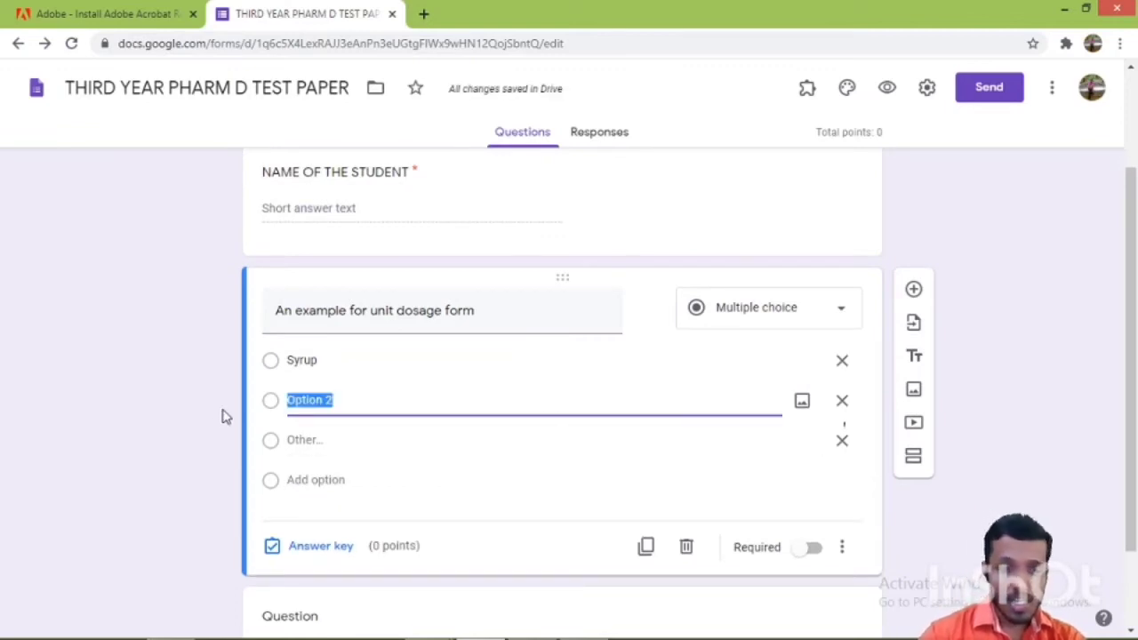
type("Tablet")
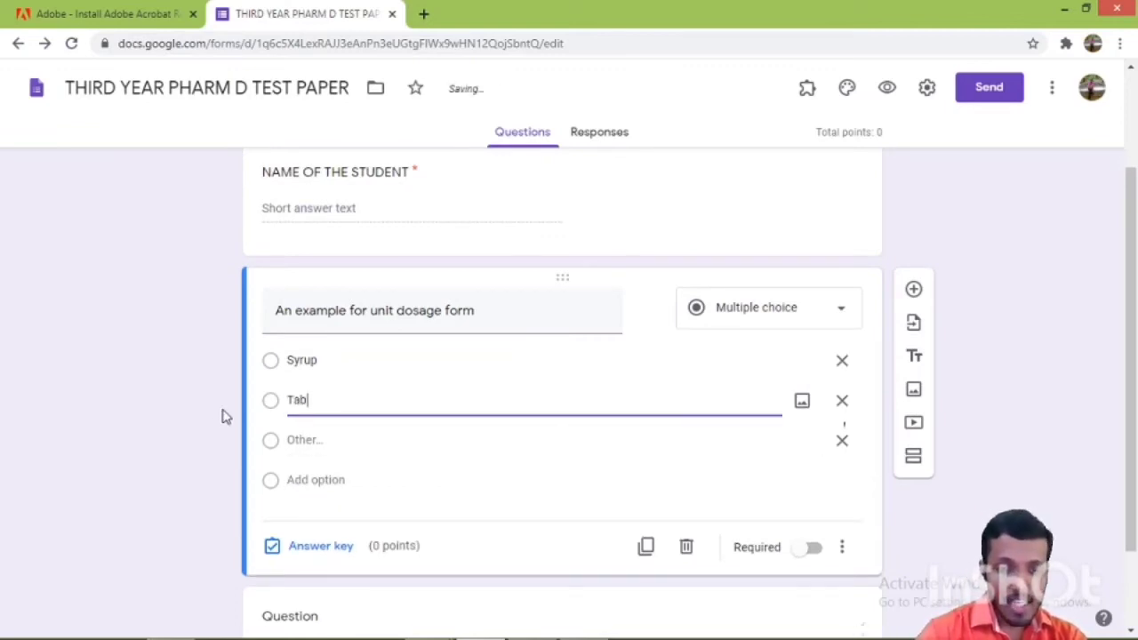
Add "Linment" and "Solution" as the third and fourth options of the unit dosage form question
left_click(313, 480)
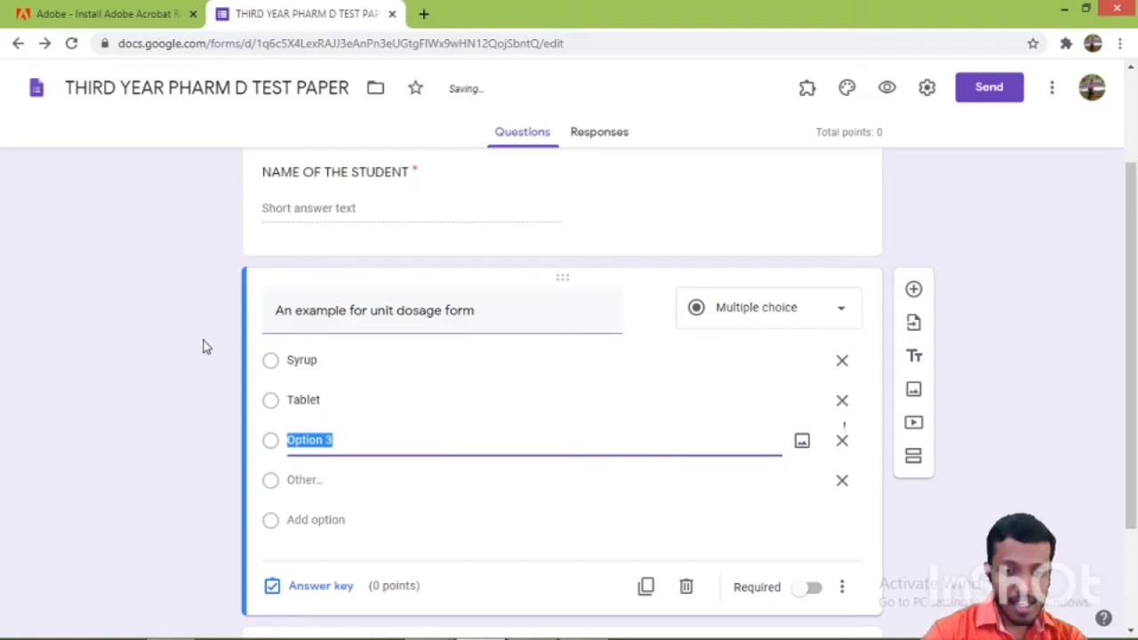
type("Linment")
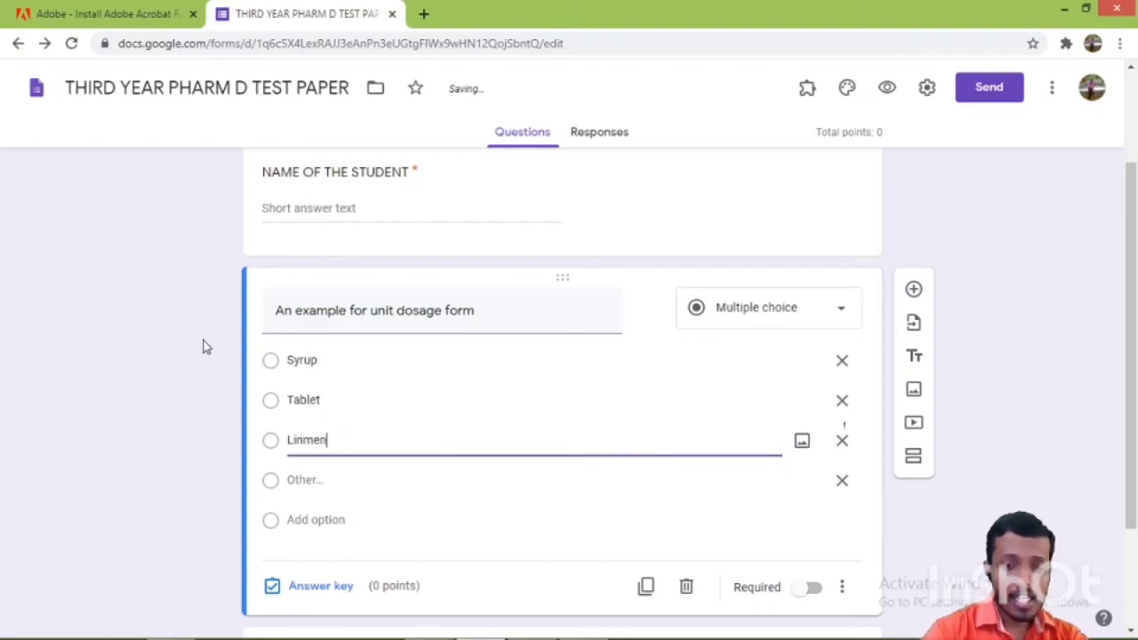
left_click(328, 524)
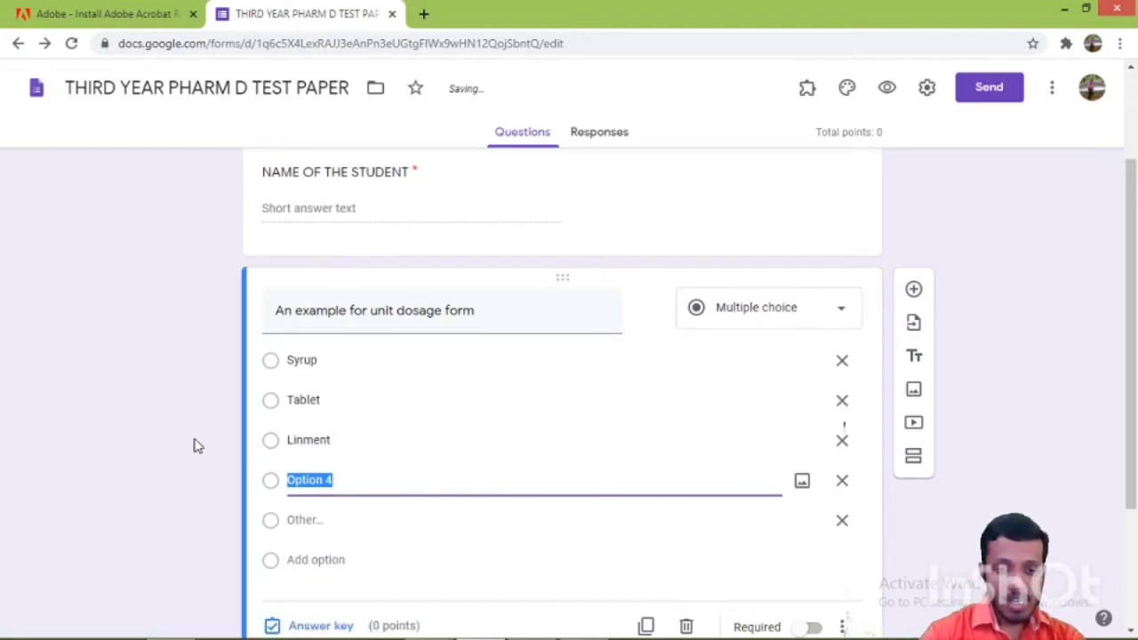
type("Pow")
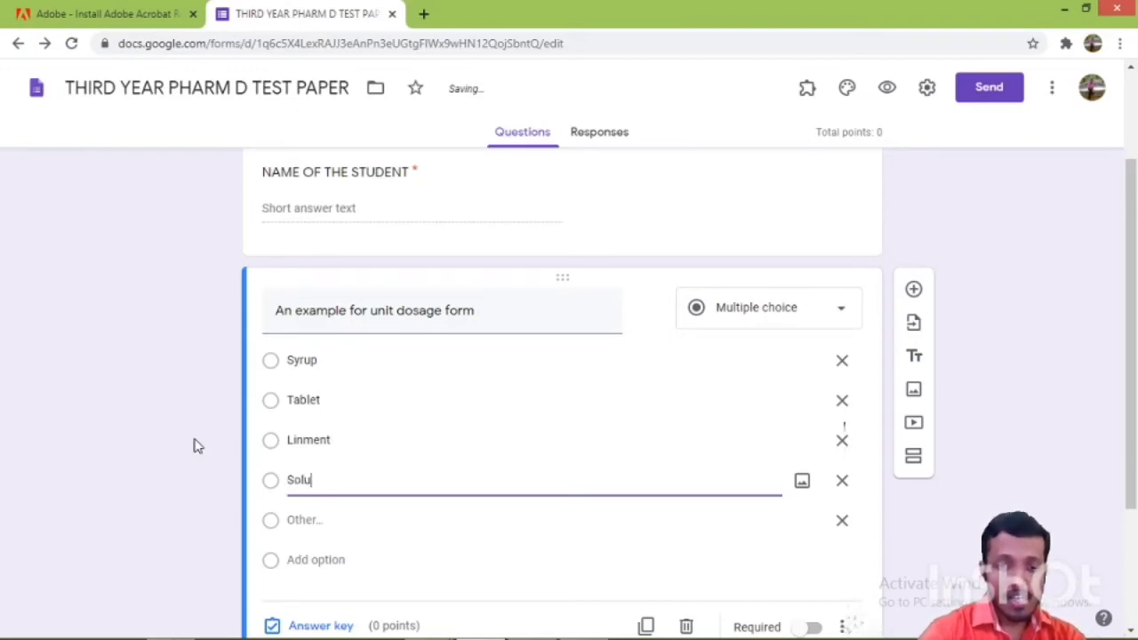
type("on")
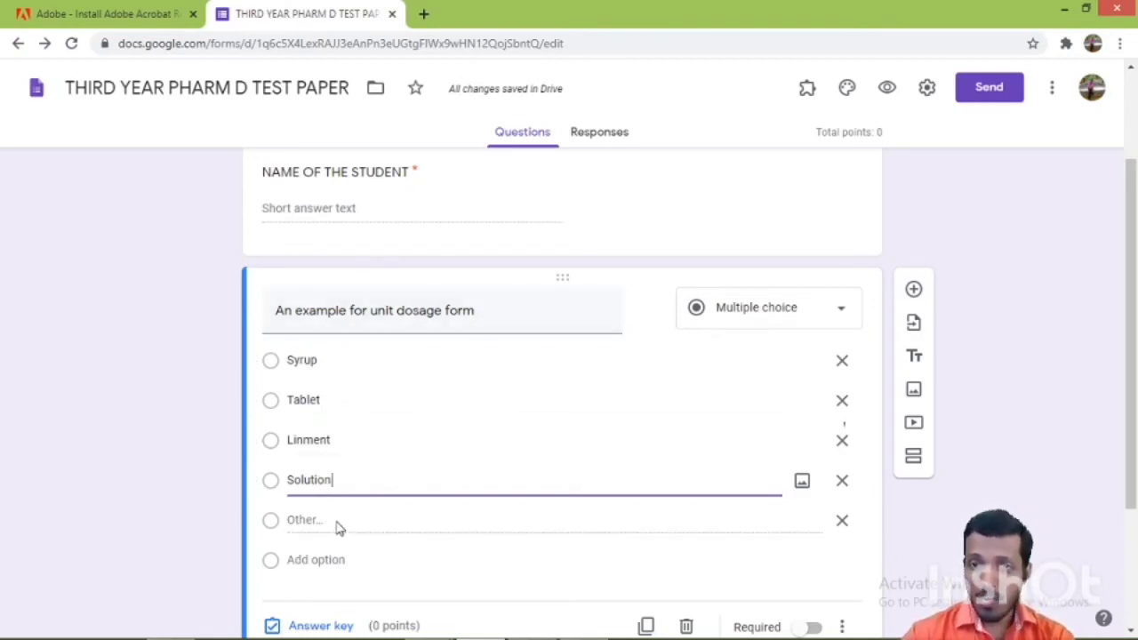
Remove the "Other" choice from the unit dosage form question and make the question required
scroll(363, 531, "down", 1)
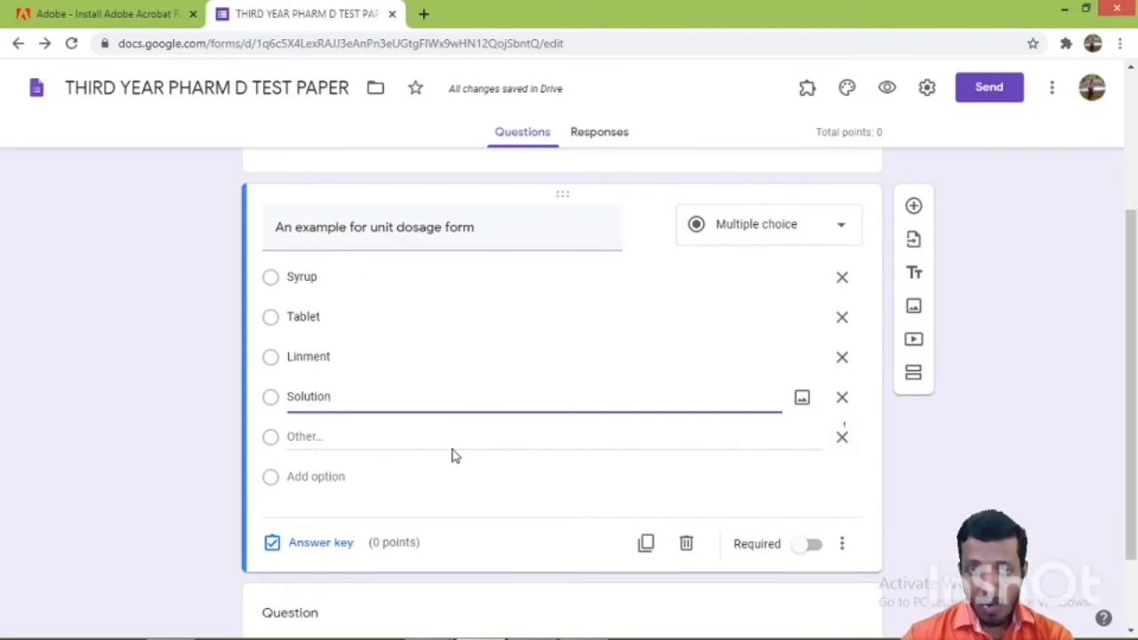
left_click(843, 438)
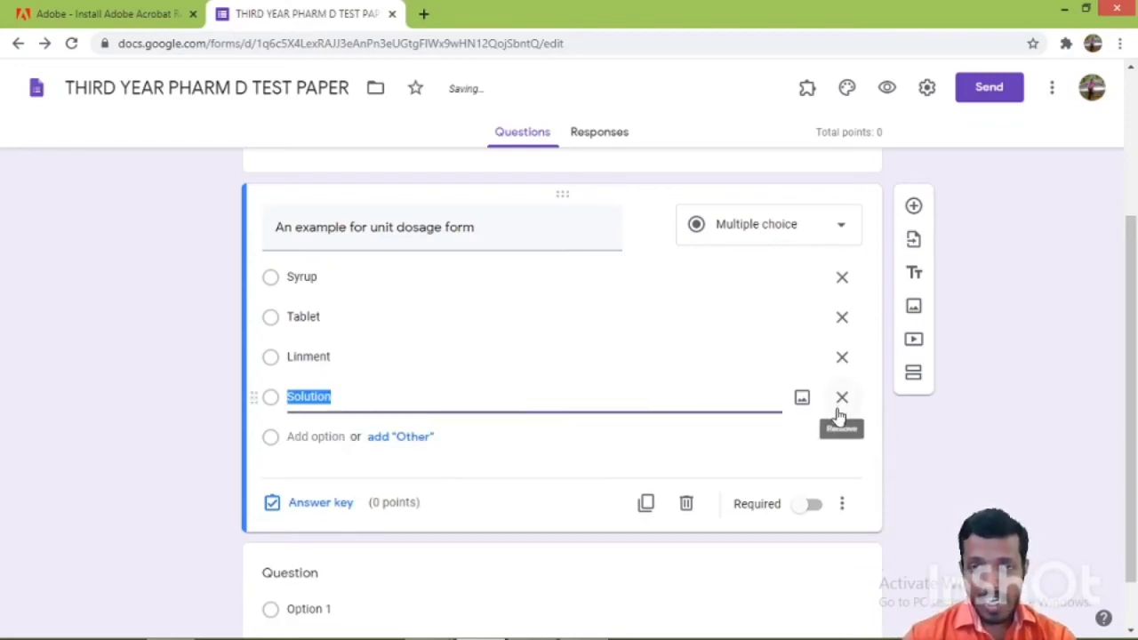
left_click(805, 510)
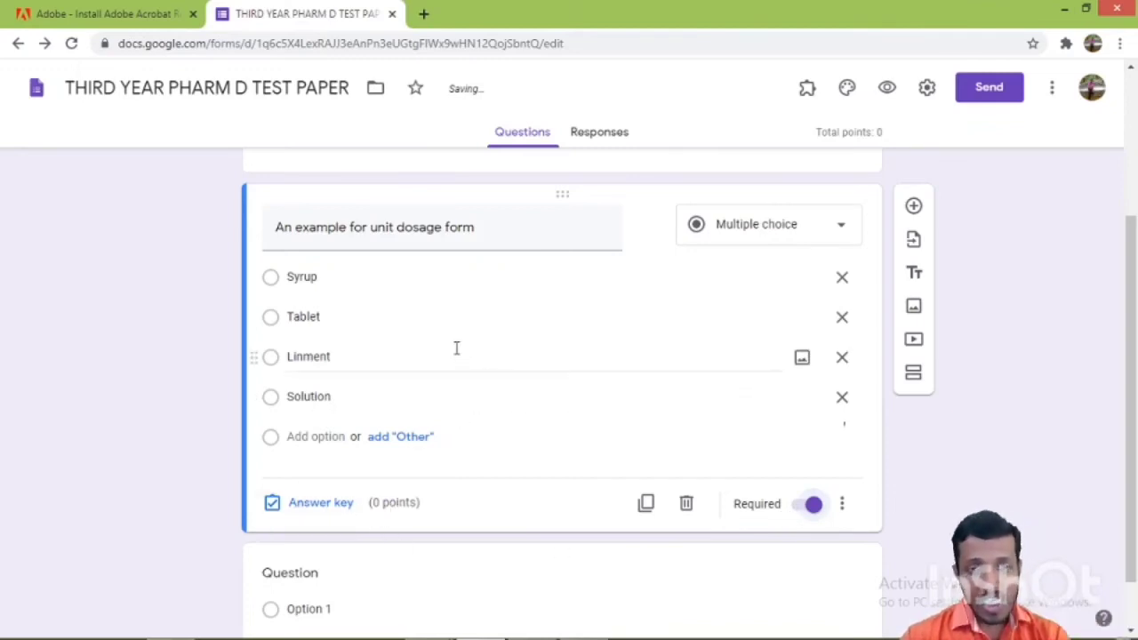
In the unit dosage form question's answer key, enter the feedback "Bad" for incorrect answers and "good" for correct answers
left_click(338, 503)
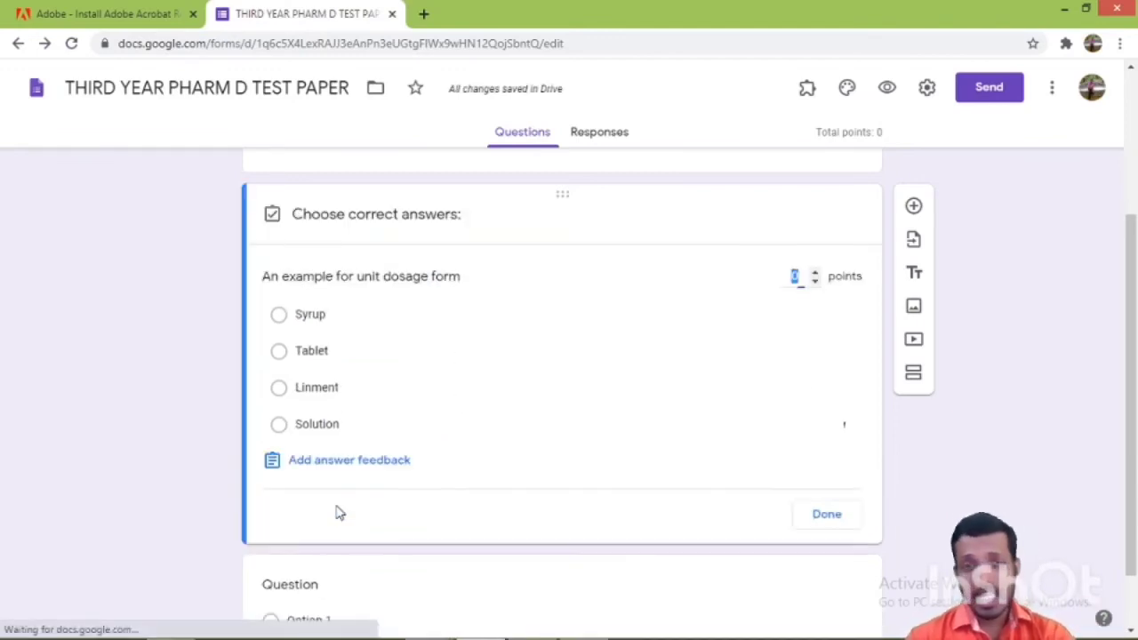
left_click(349, 463)
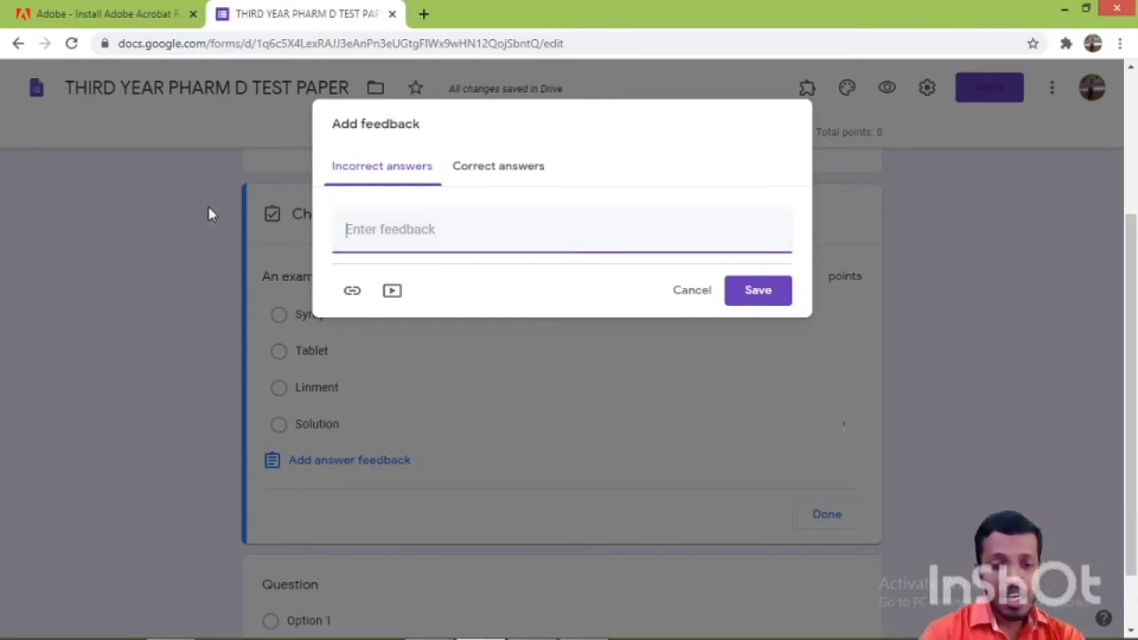
type("Bad")
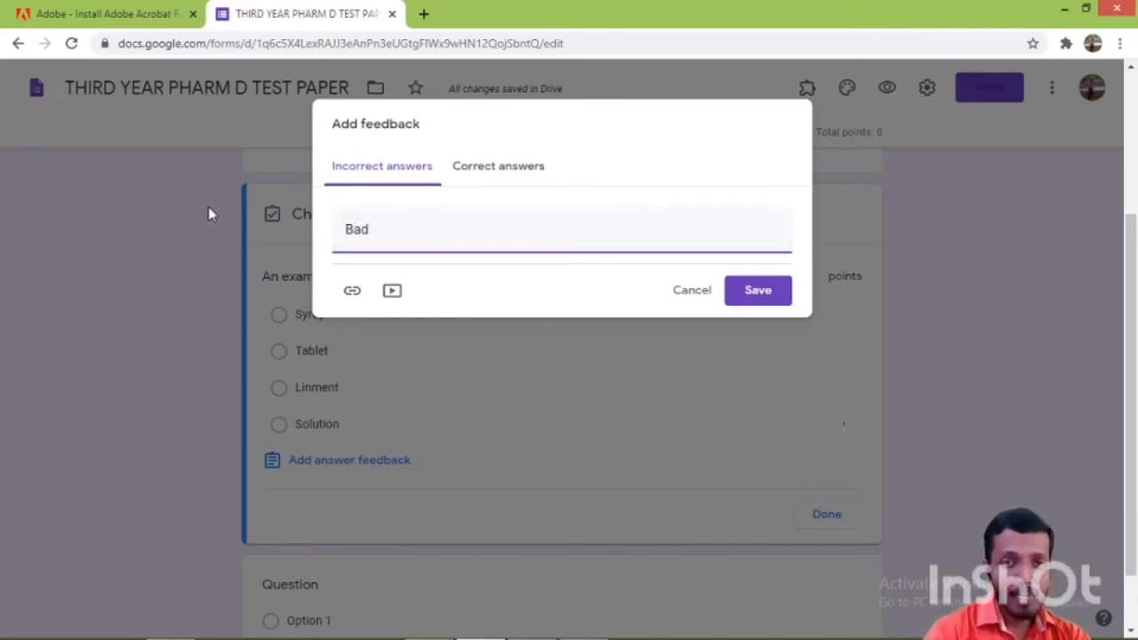
left_click(498, 178)
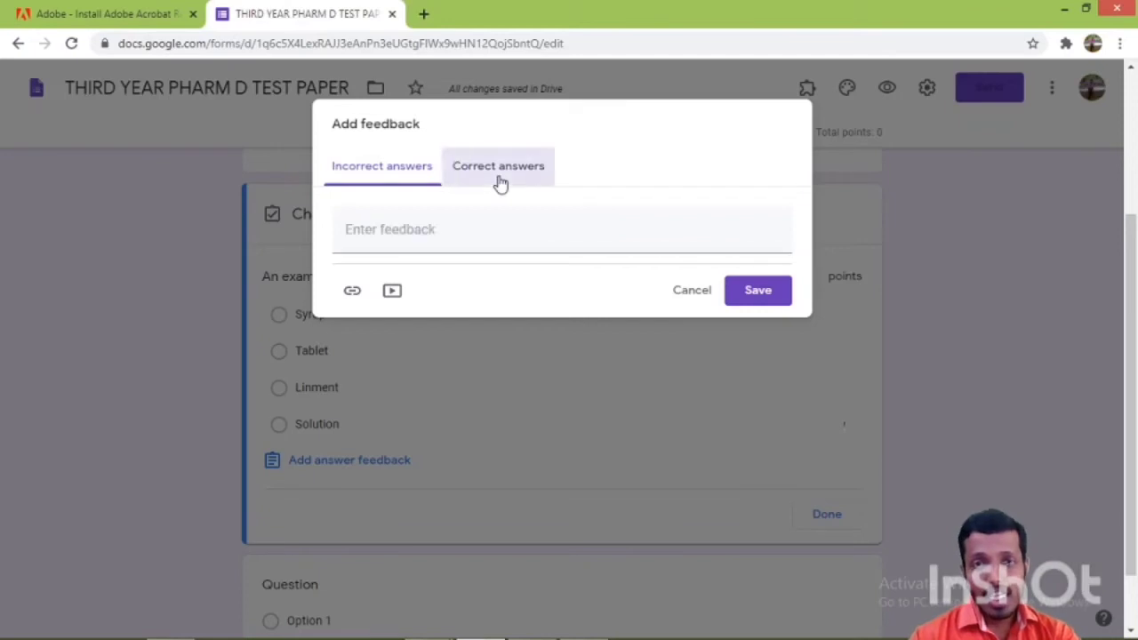
left_click(439, 248)
type("good")
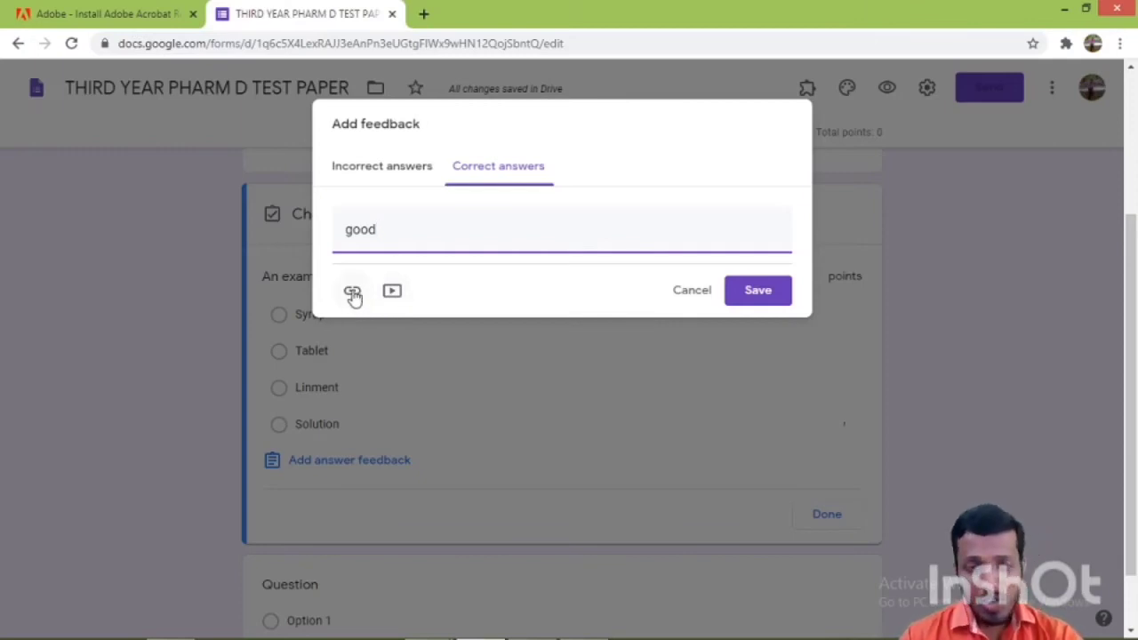
left_click(368, 171)
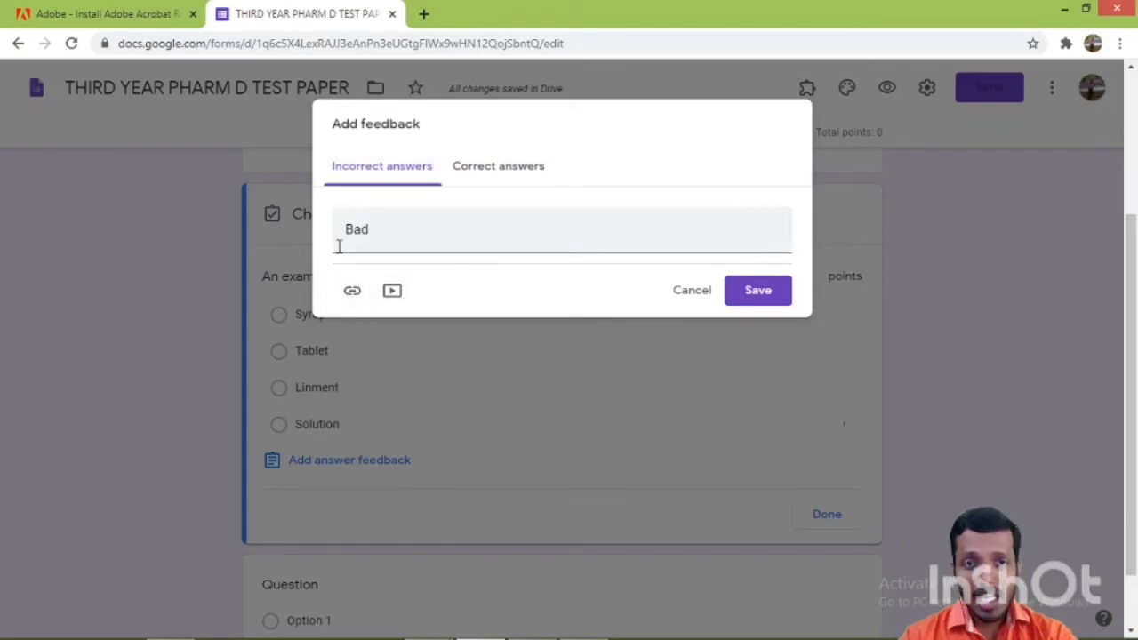
left_click(351, 297)
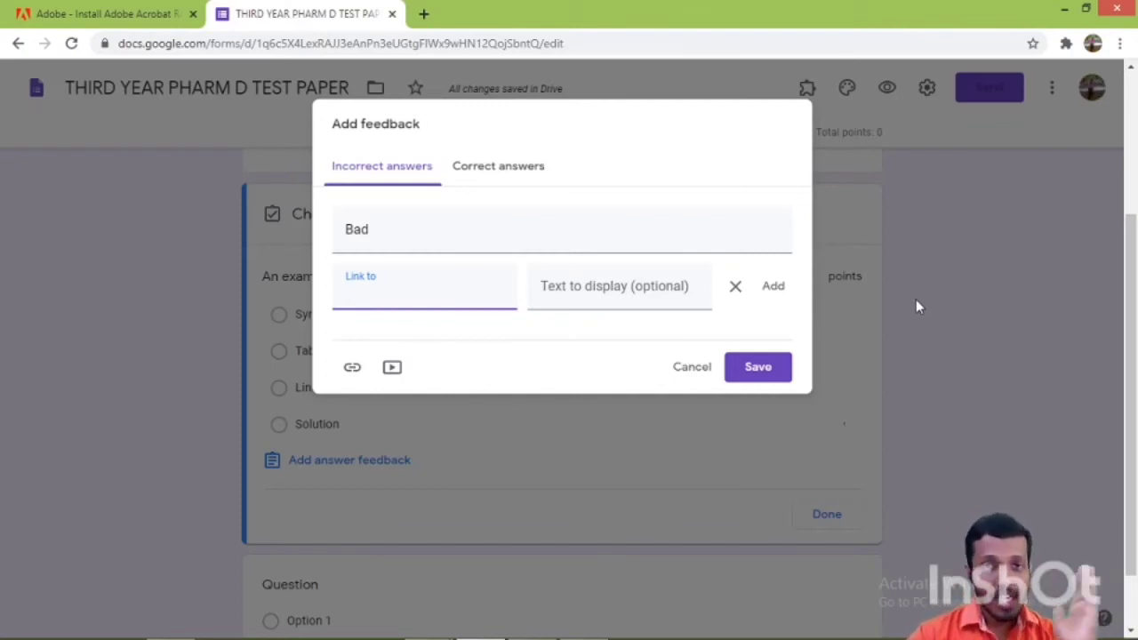
left_click(737, 290)
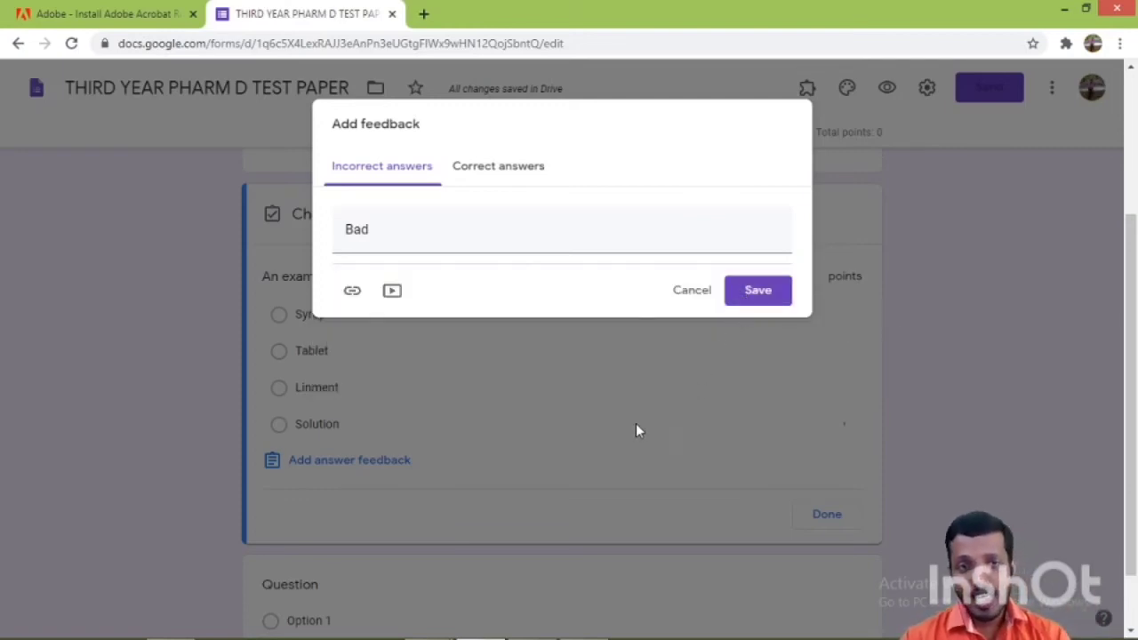
left_click(393, 293)
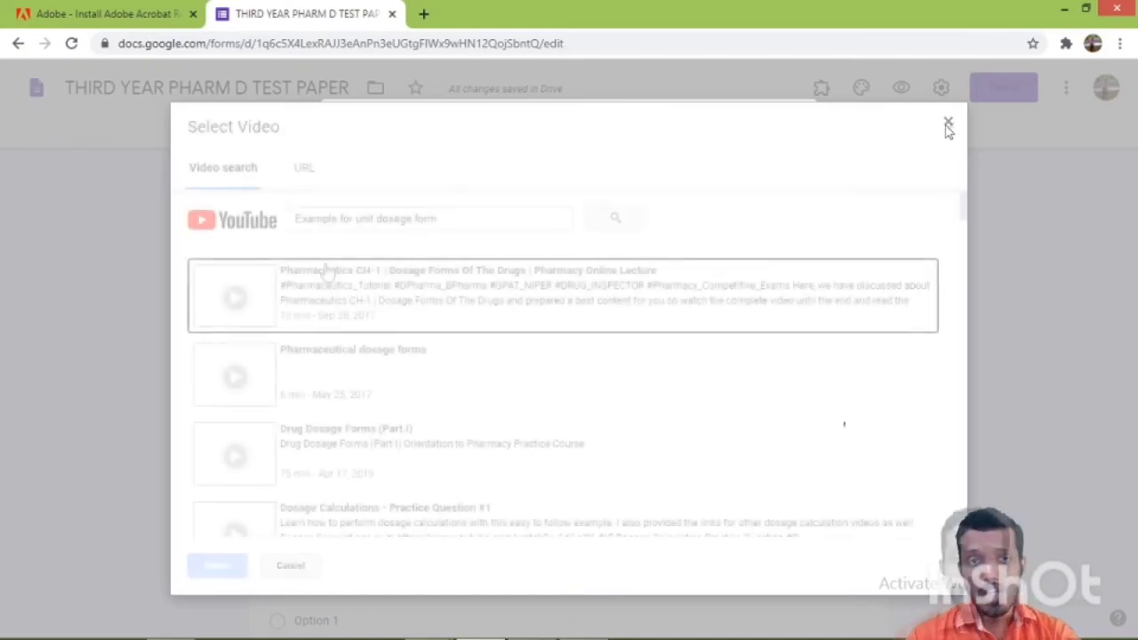
left_click(441, 226)
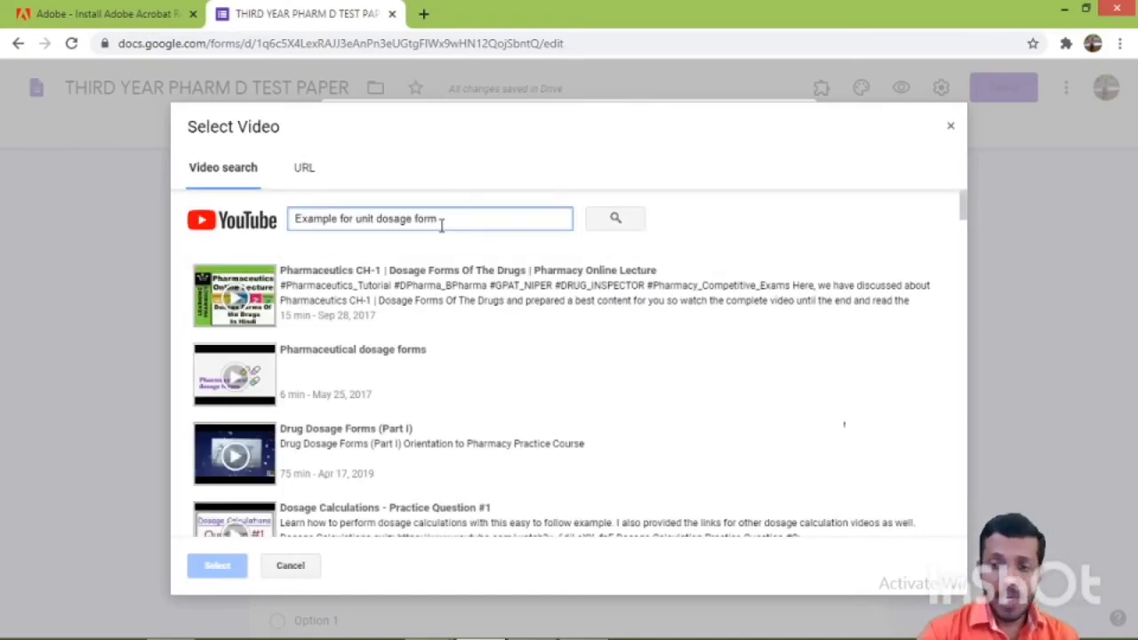
key("BackSpace")
key("BackSpace")
key("BackSpace")
key("BackSpace")
key("BackSpace")
key("BackSpace")
key("BackSpace")
key("BackSpace")
key("BackSpace")
key("BackSpace")
key("BackSpace")
key("BackSpace")
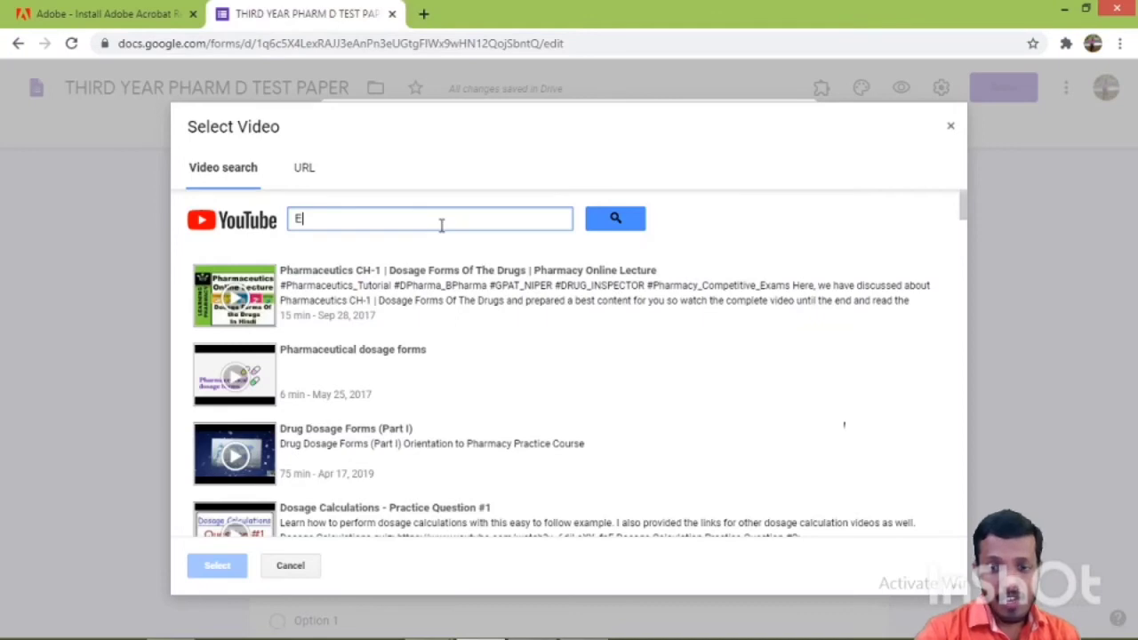
key("BackSpace")
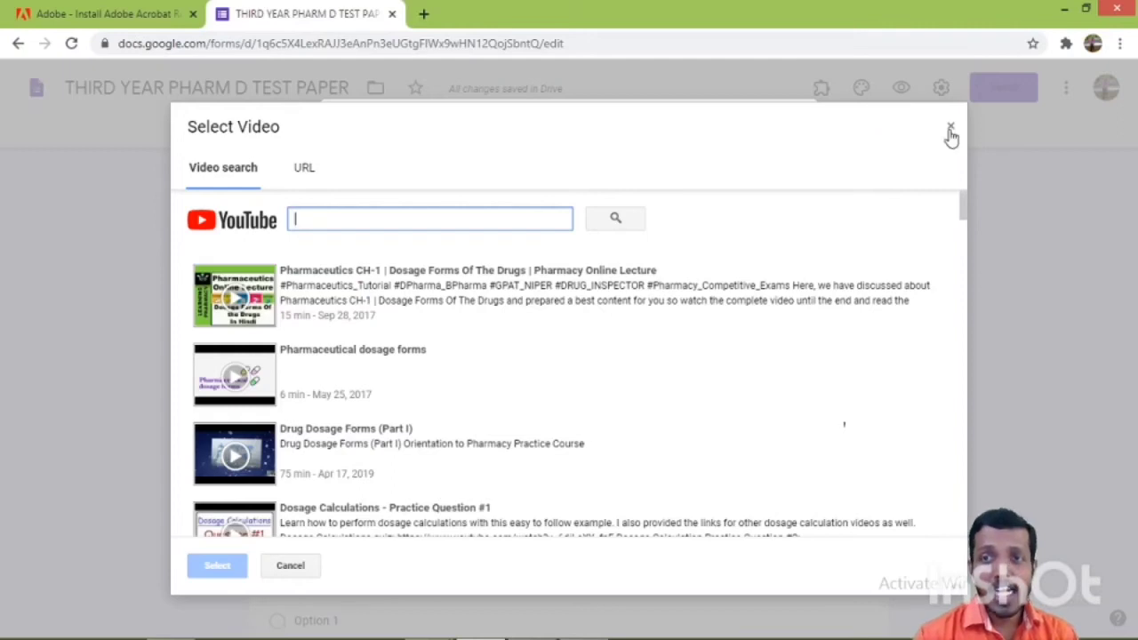
left_click(304, 387)
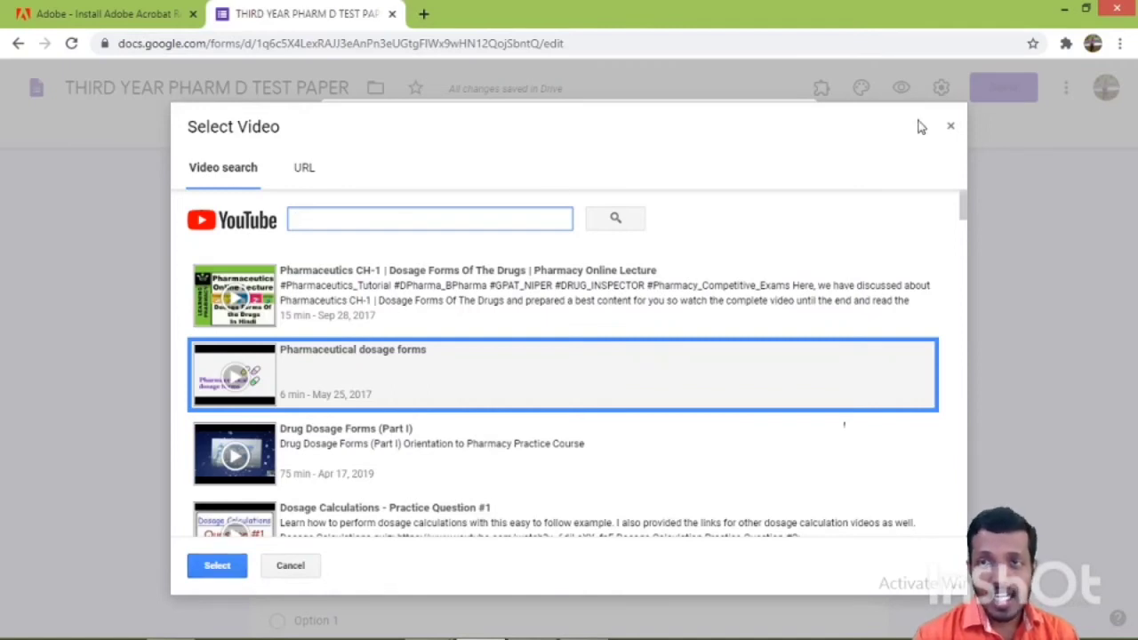
left_click(949, 126)
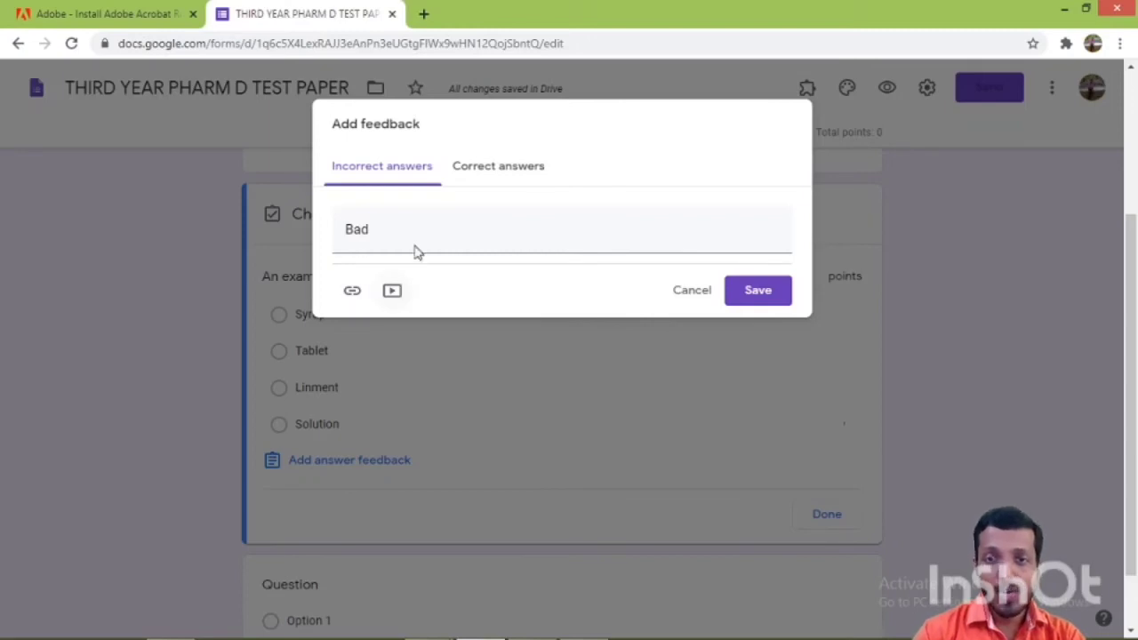
Save the correct and incorrect answer feedback entered for the unit dosage form question
left_click(484, 174)
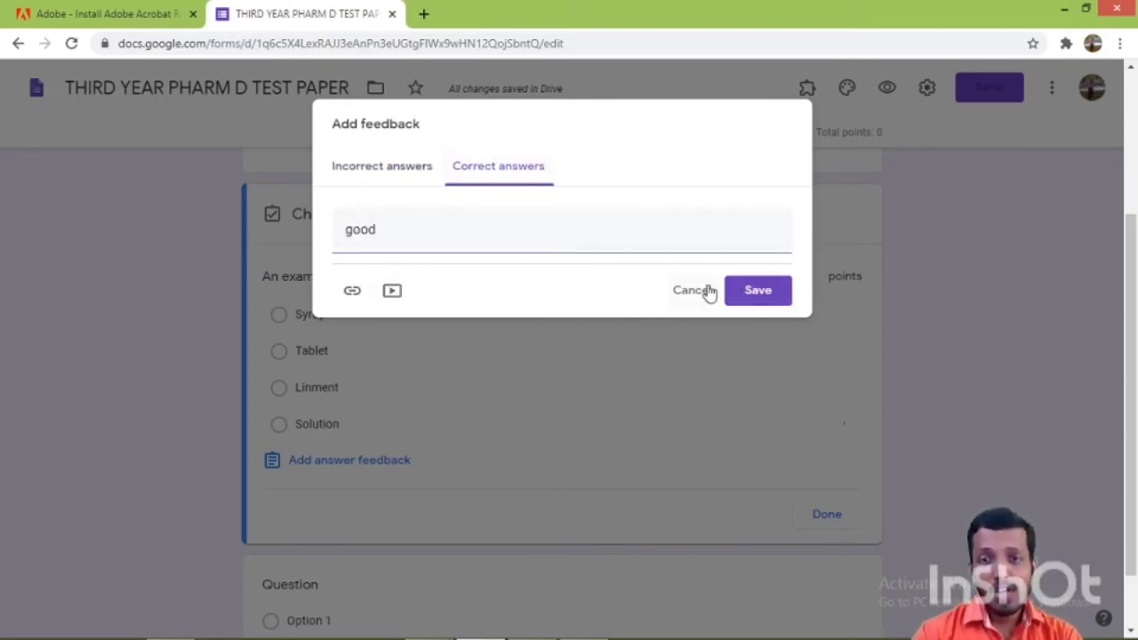
left_click(767, 295)
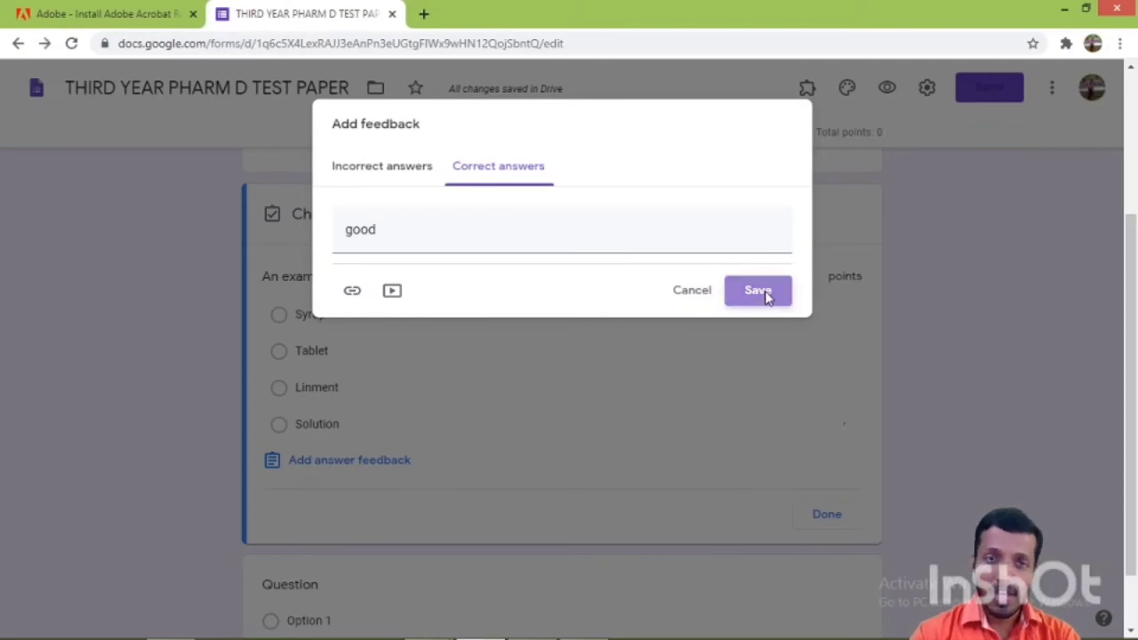
scroll(484, 378, "down", 1)
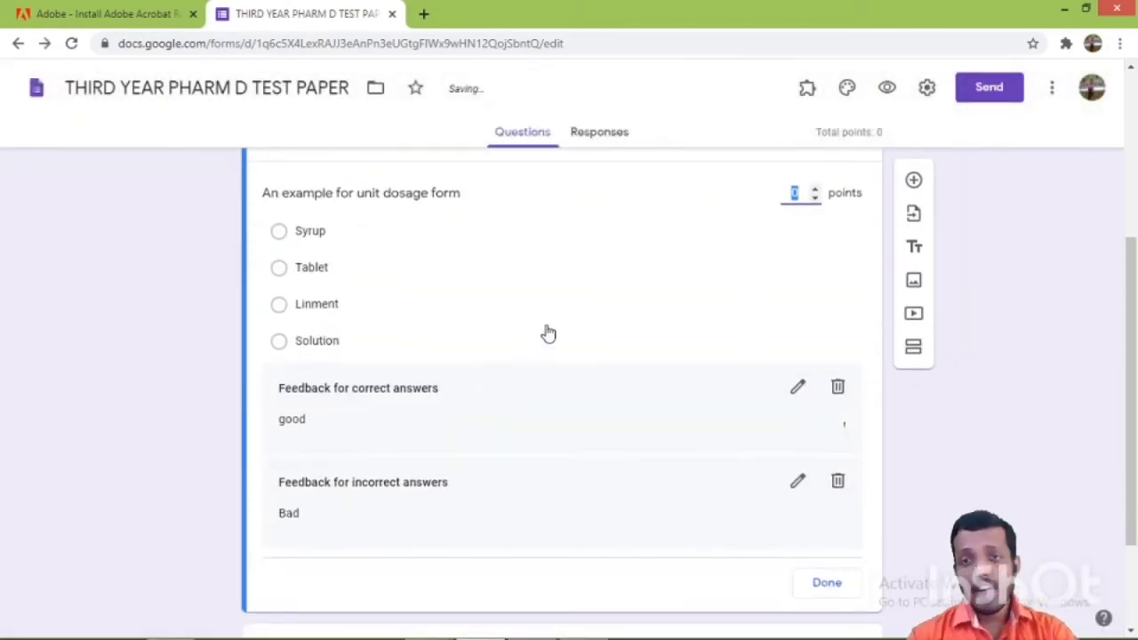
scroll(546, 330, "up", 2)
scroll(561, 334, "down", 1)
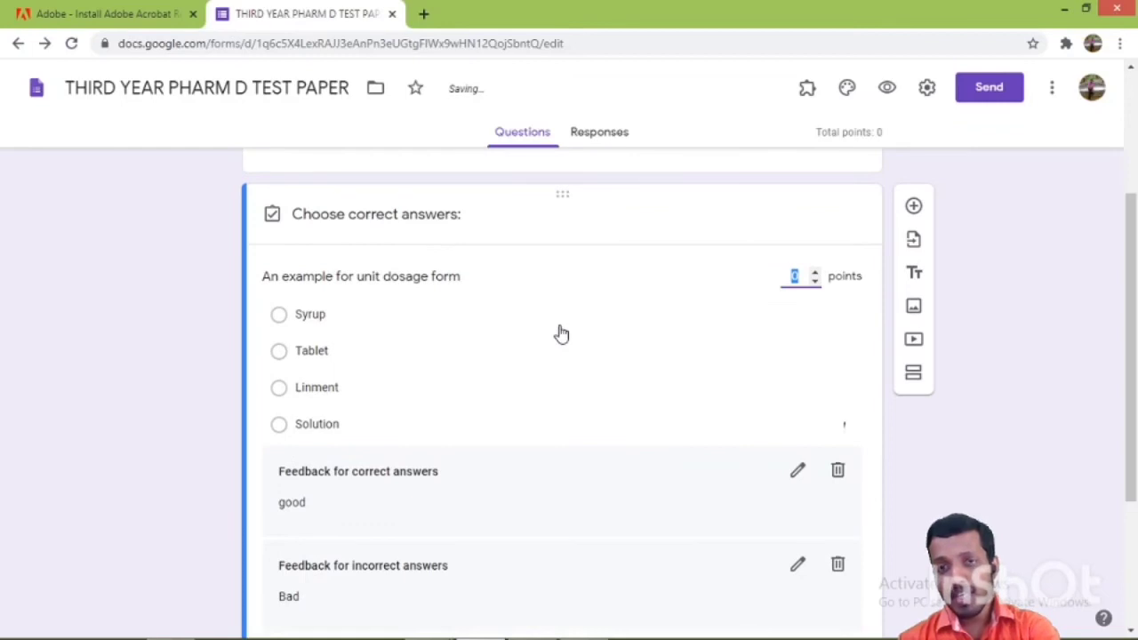
Make the unit dosage form question worth 1 point and mark "Tablet" as its correct answer
type("1")
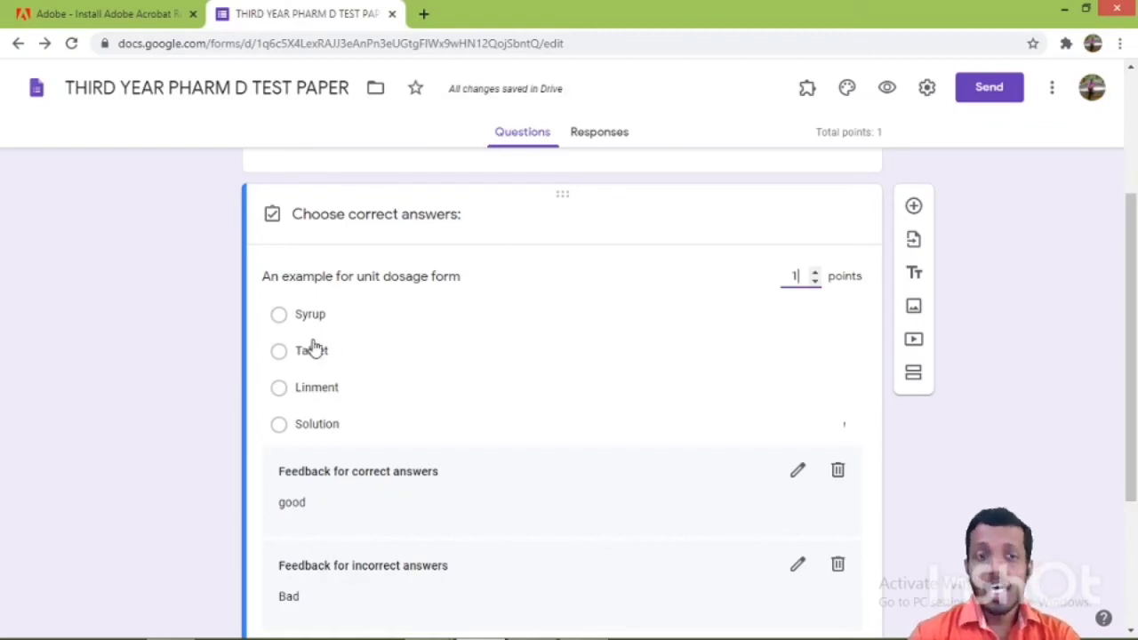
left_click(279, 352)
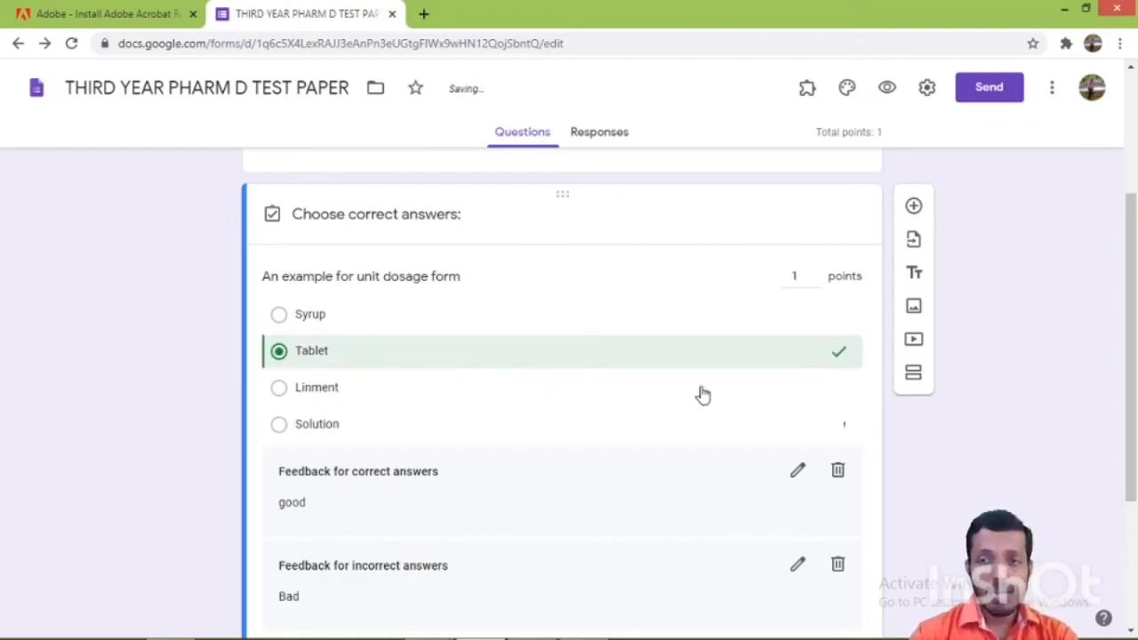
scroll(689, 429, "down", 3)
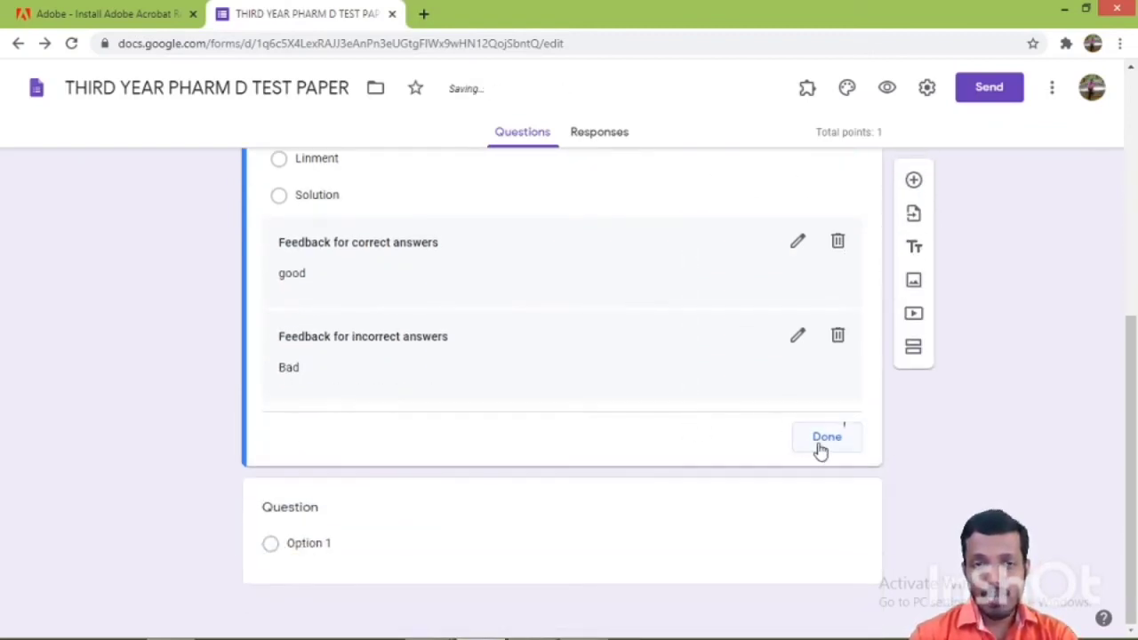
left_click(821, 449)
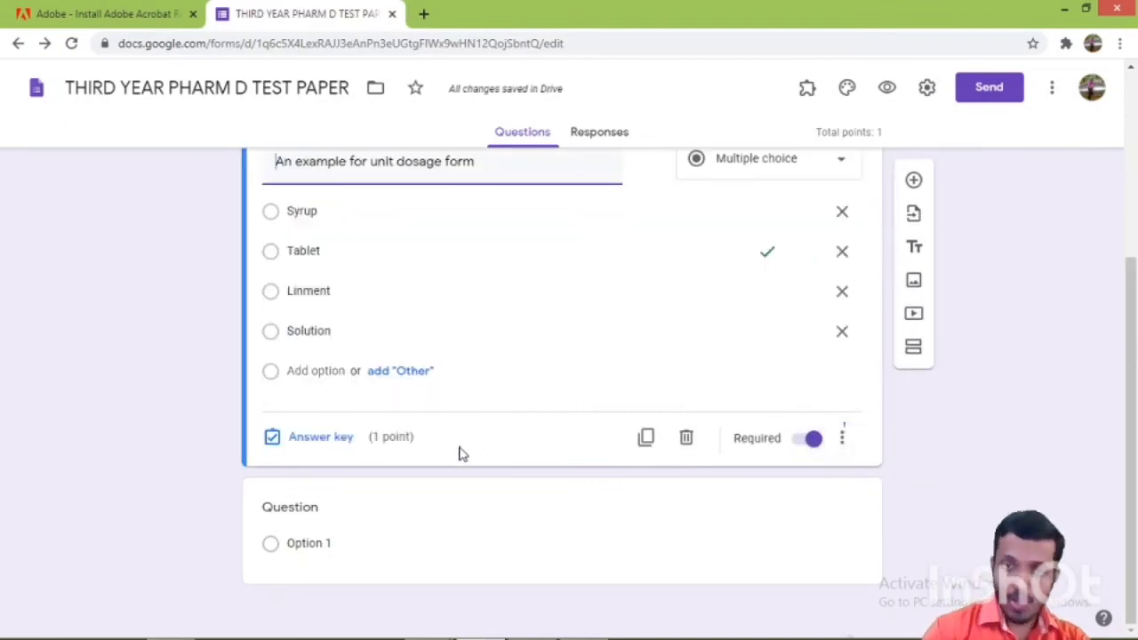
Reword the multiple choice question's title as "An example for a unit dosage form"
scroll(459, 453, "up", 3)
scroll(472, 460, "down", 1)
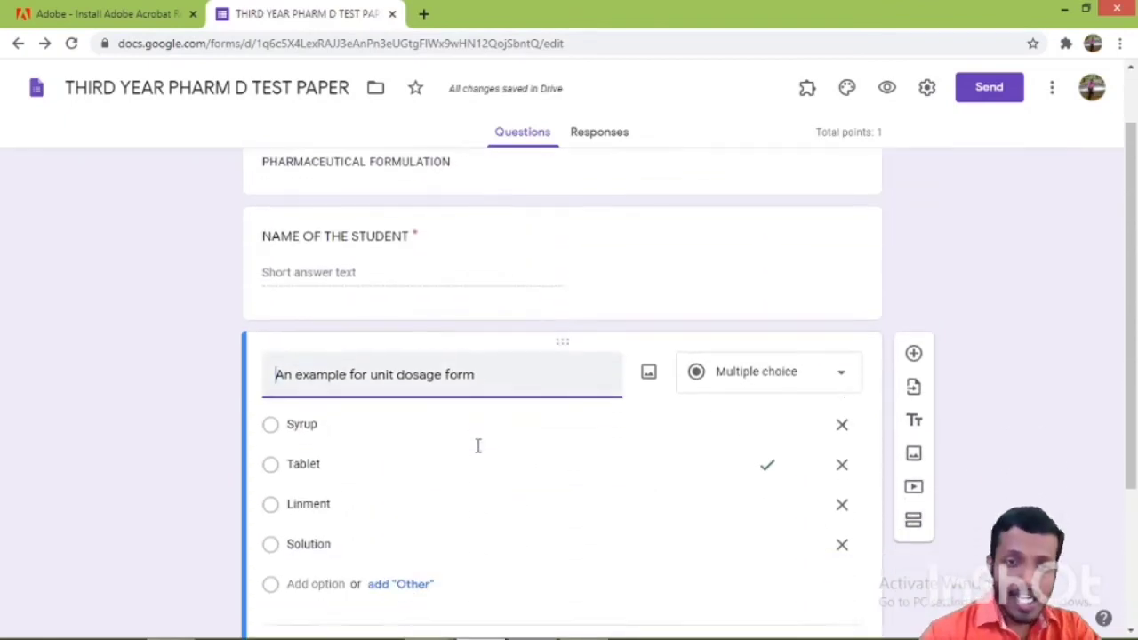
scroll(478, 445, "down", 1)
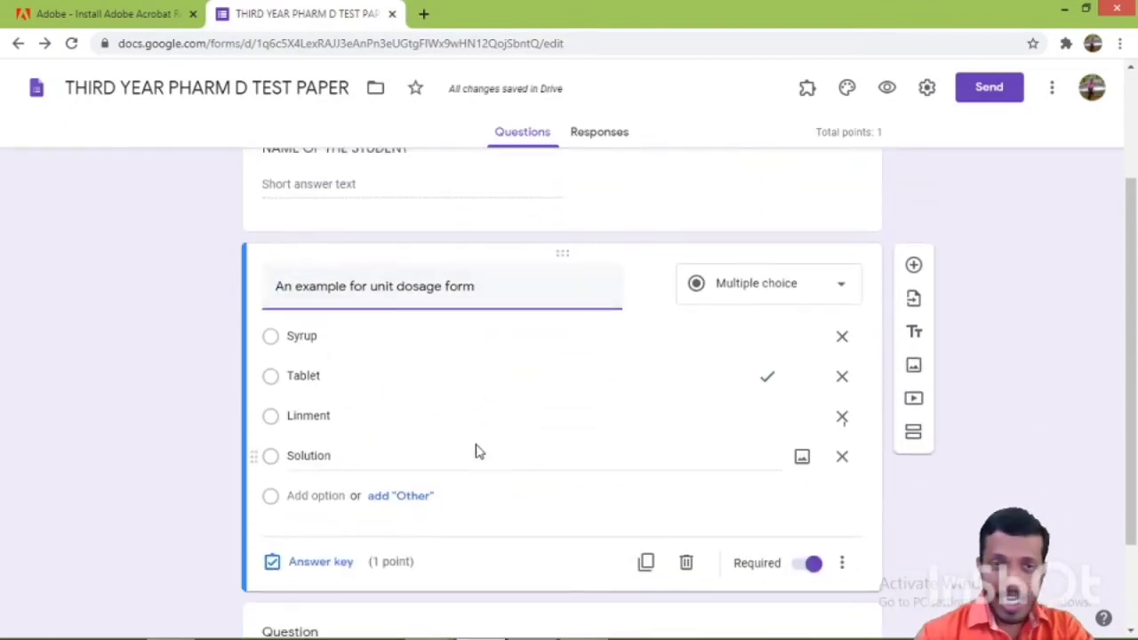
left_click(372, 293)
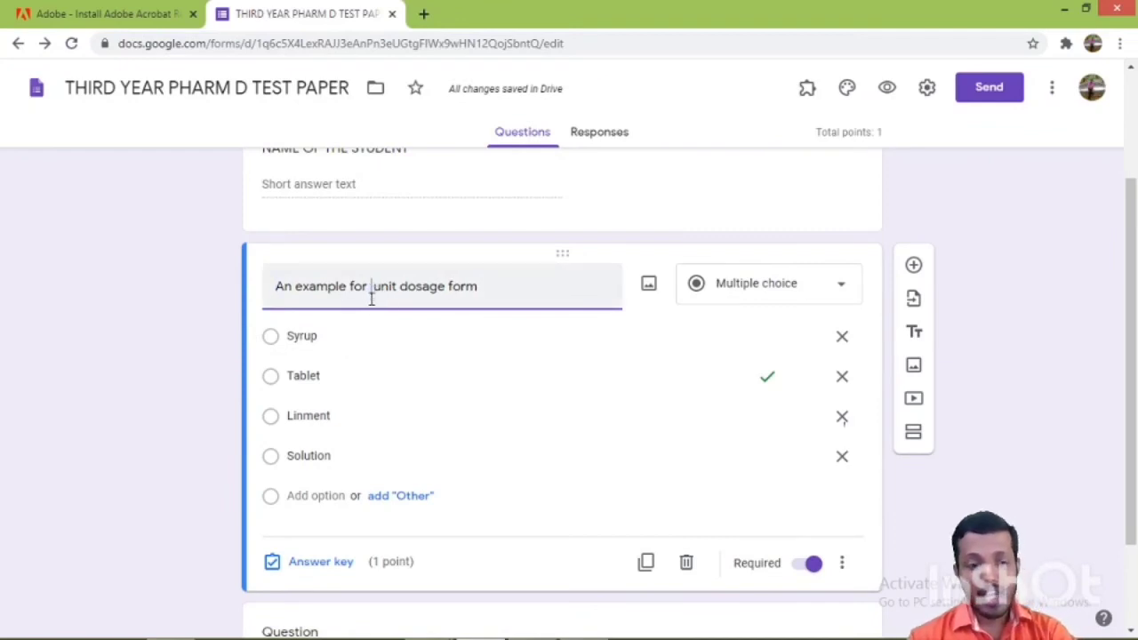
type("a")
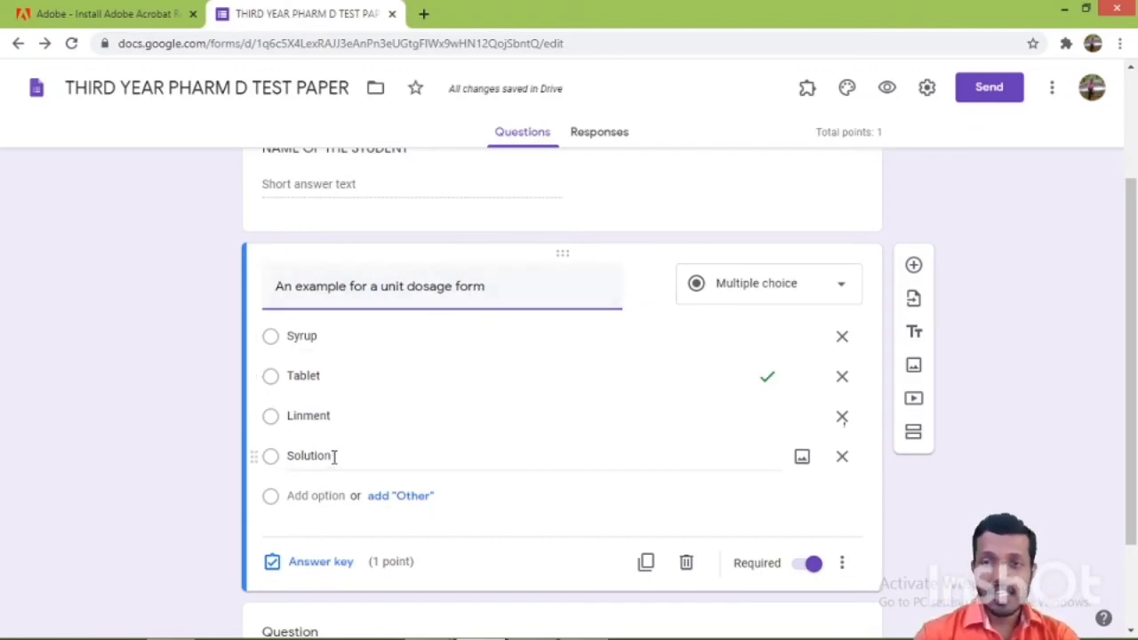
Limit the form to 1 response per respondent in the general settings and save them
scroll(334, 455, "down", 1)
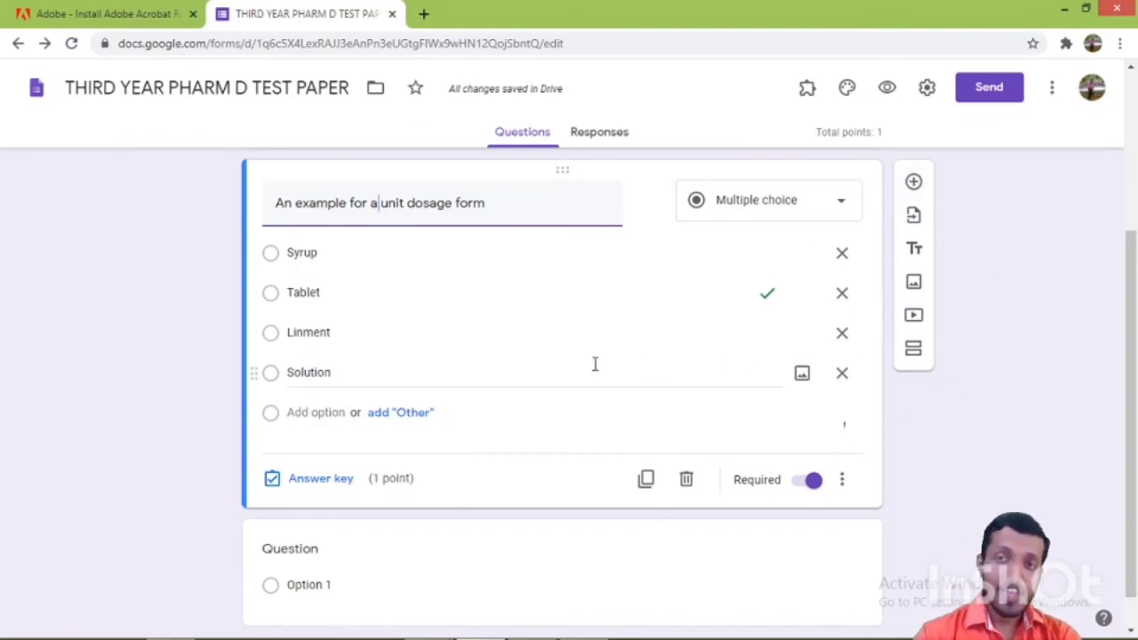
scroll(480, 329, "up", 3)
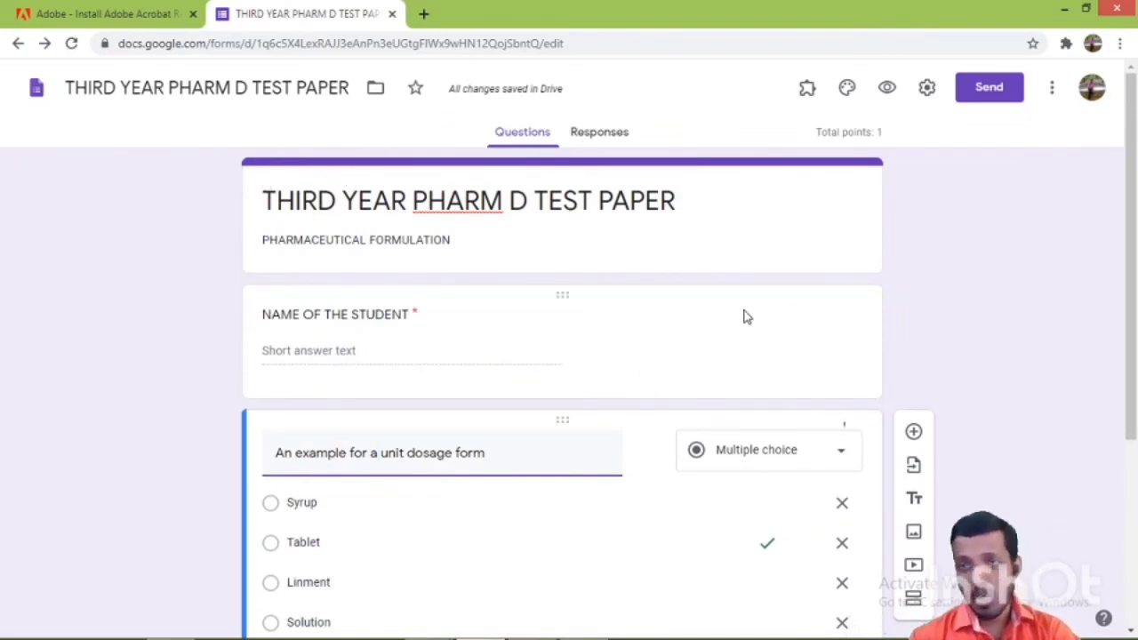
left_click(926, 91)
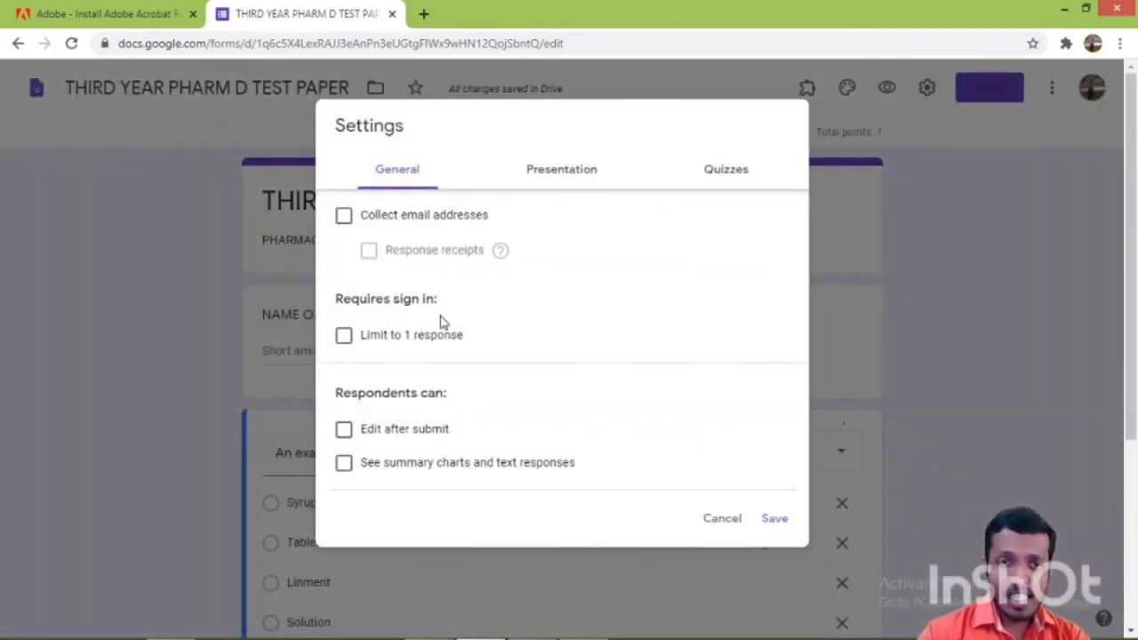
left_click(345, 336)
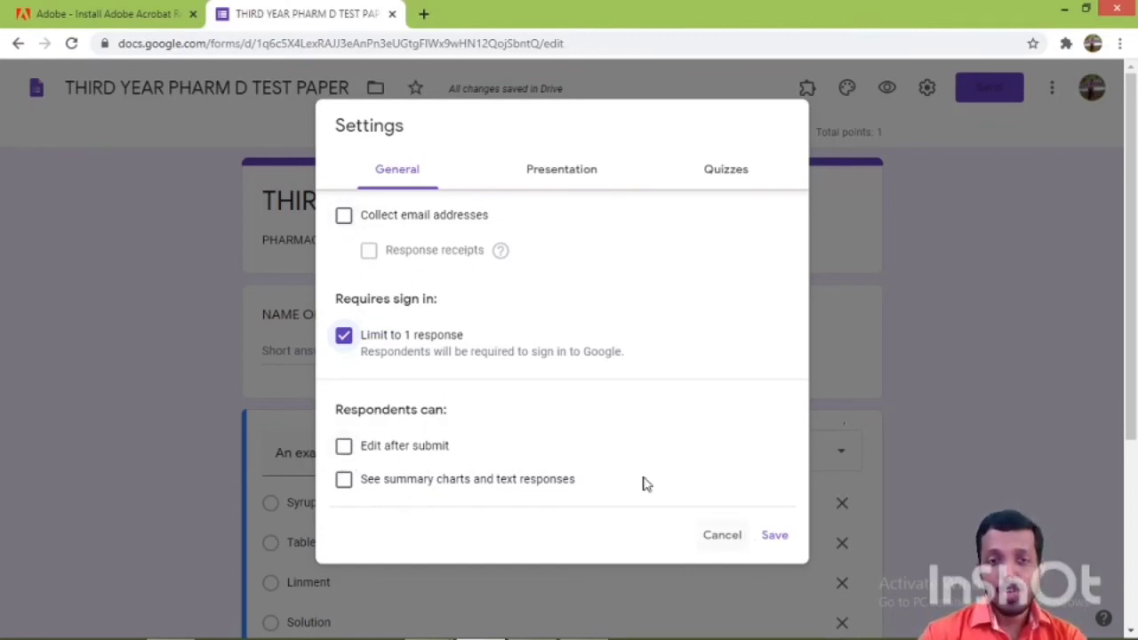
left_click(775, 534)
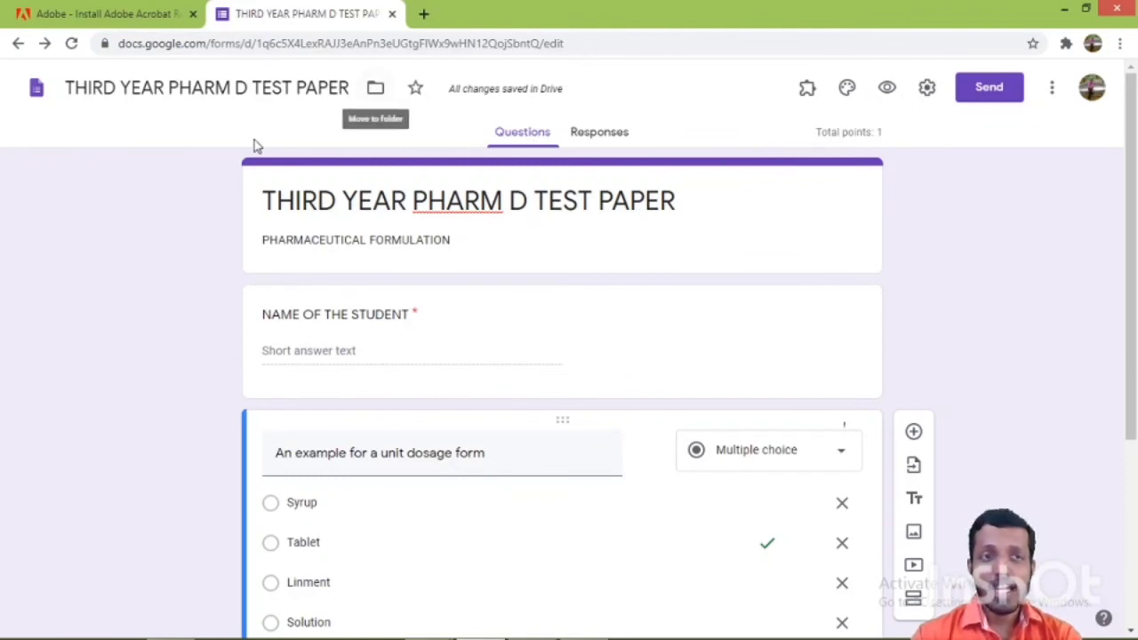
left_click(1051, 89)
left_click(1051, 100)
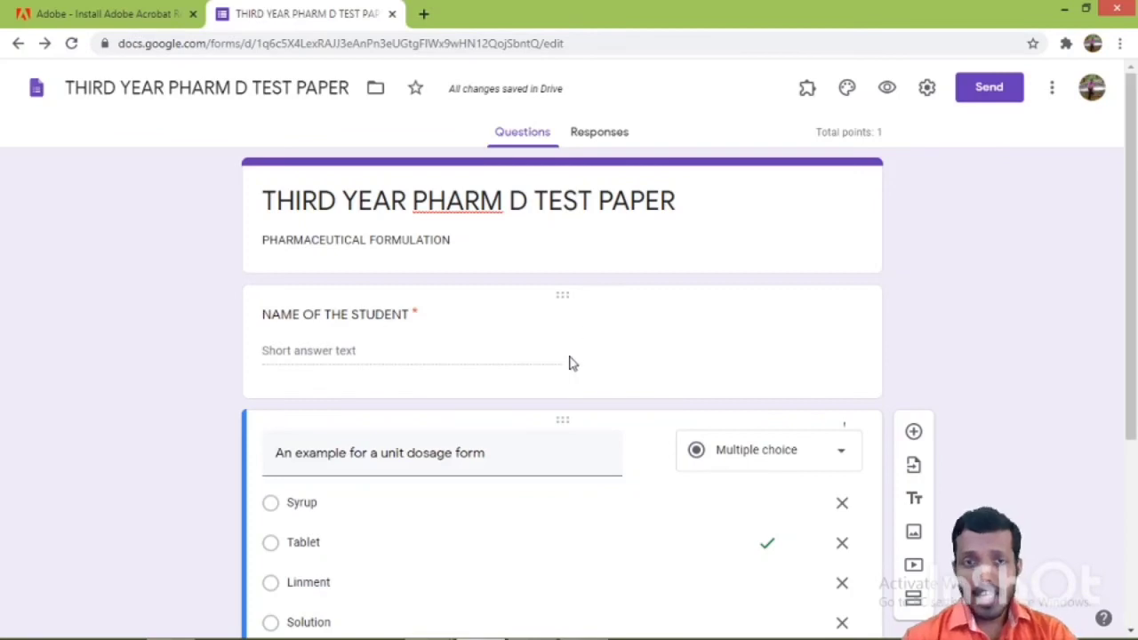
Open a preview of the test paper form, close it and return to the form editor
left_click(889, 98)
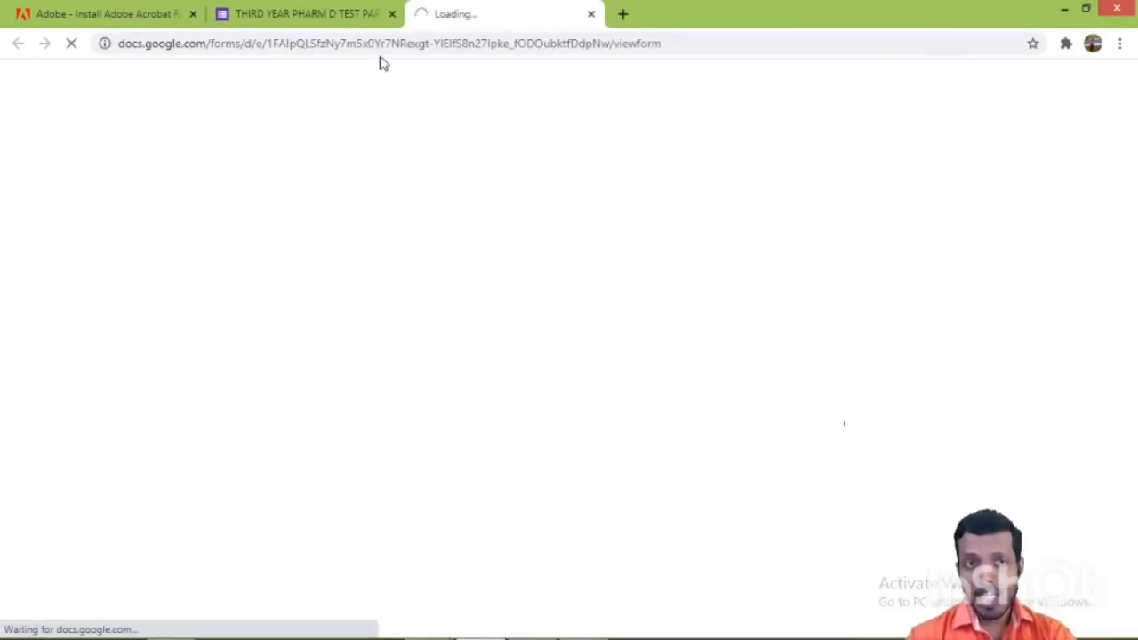
left_click(302, 14)
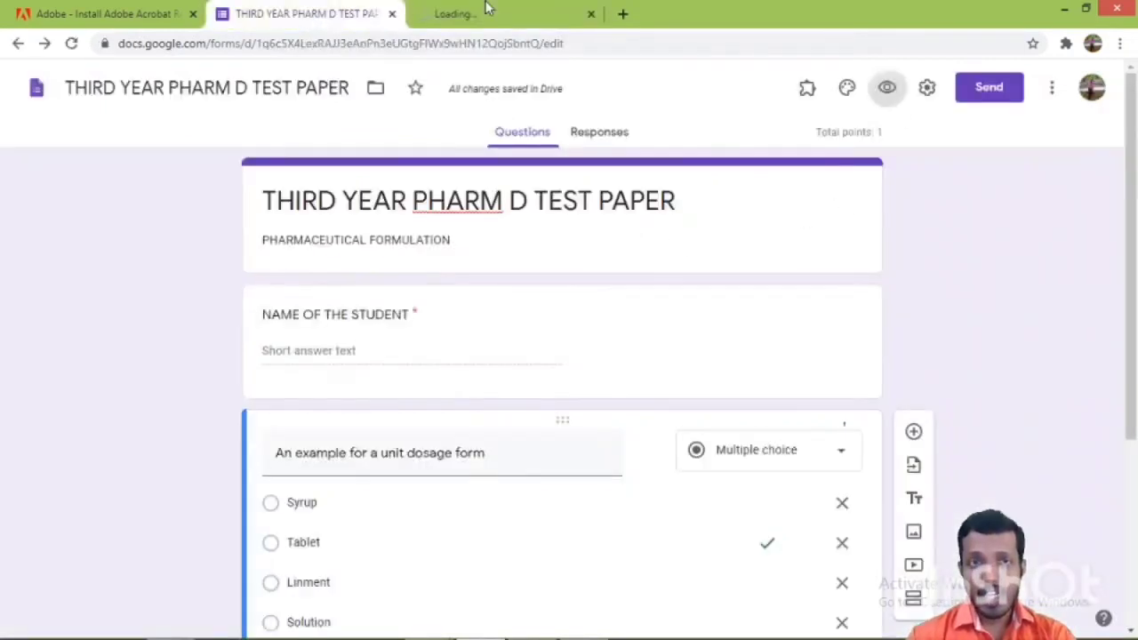
left_click(592, 14)
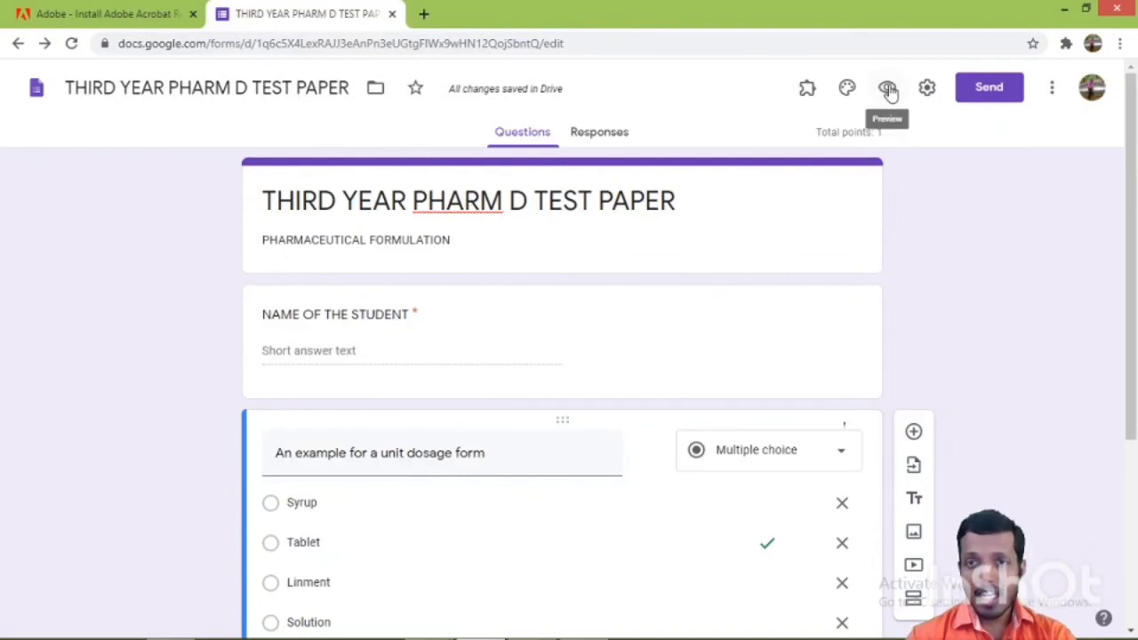
Preview the test paper as respondents get it, review its questions through to the end, and close the preview
left_click(888, 90)
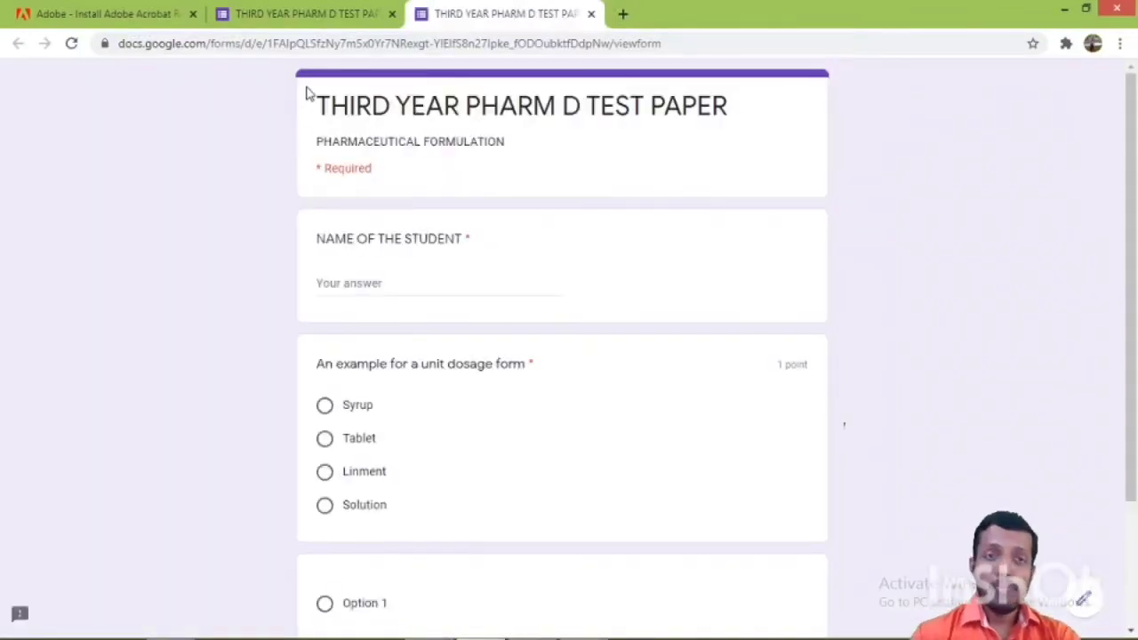
scroll(477, 261, "down", 2)
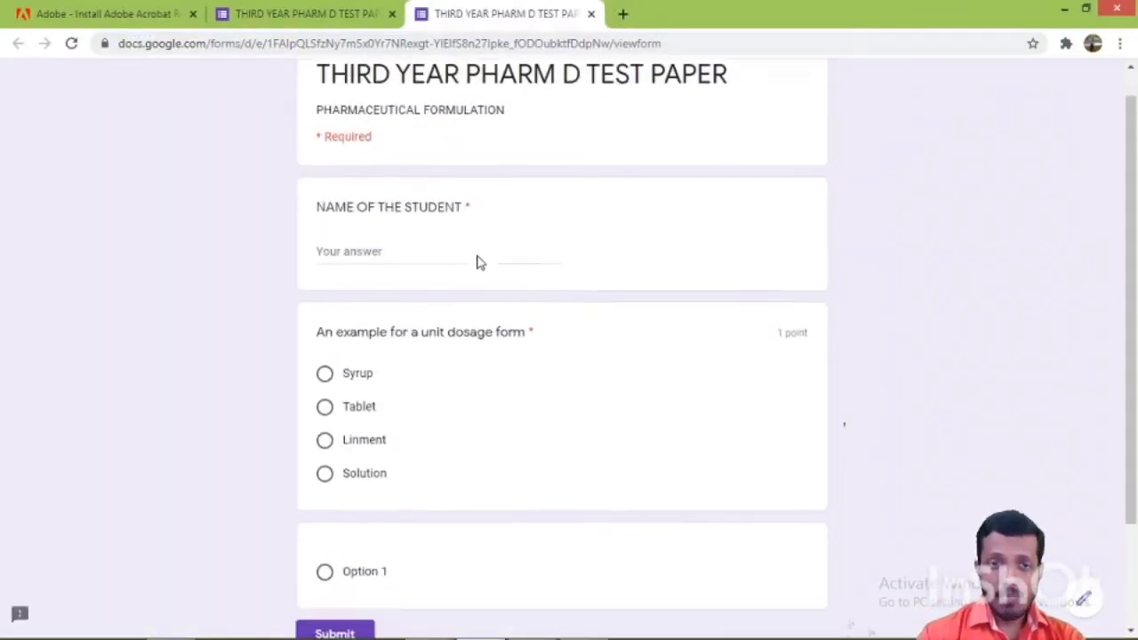
scroll(373, 258, "up", 2)
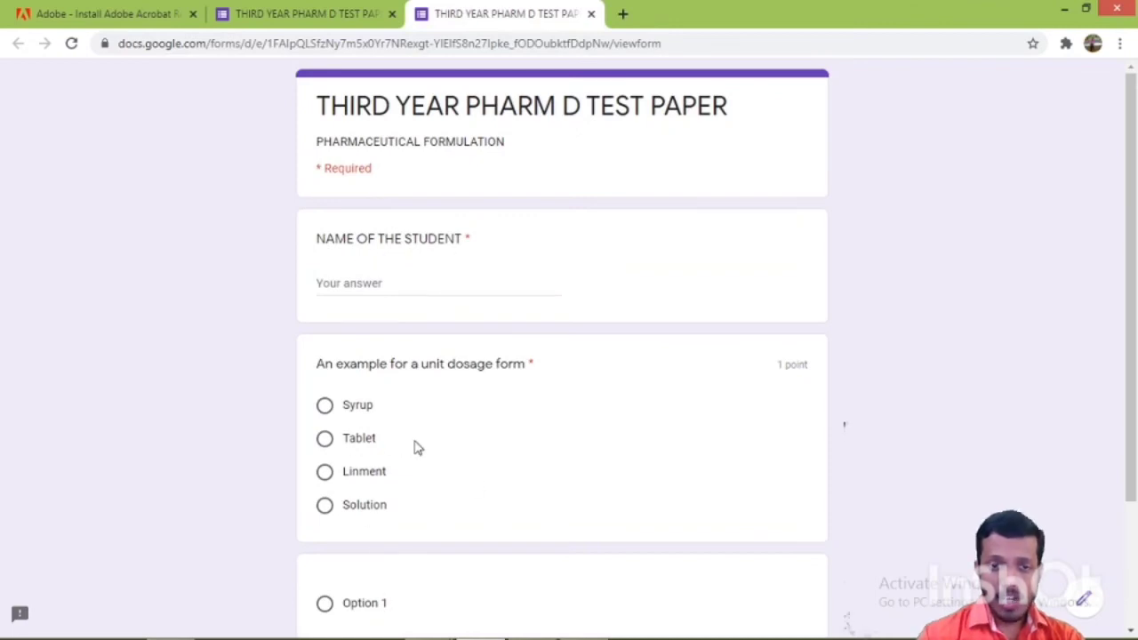
scroll(415, 450, "down", 2)
scroll(399, 459, "up", 1)
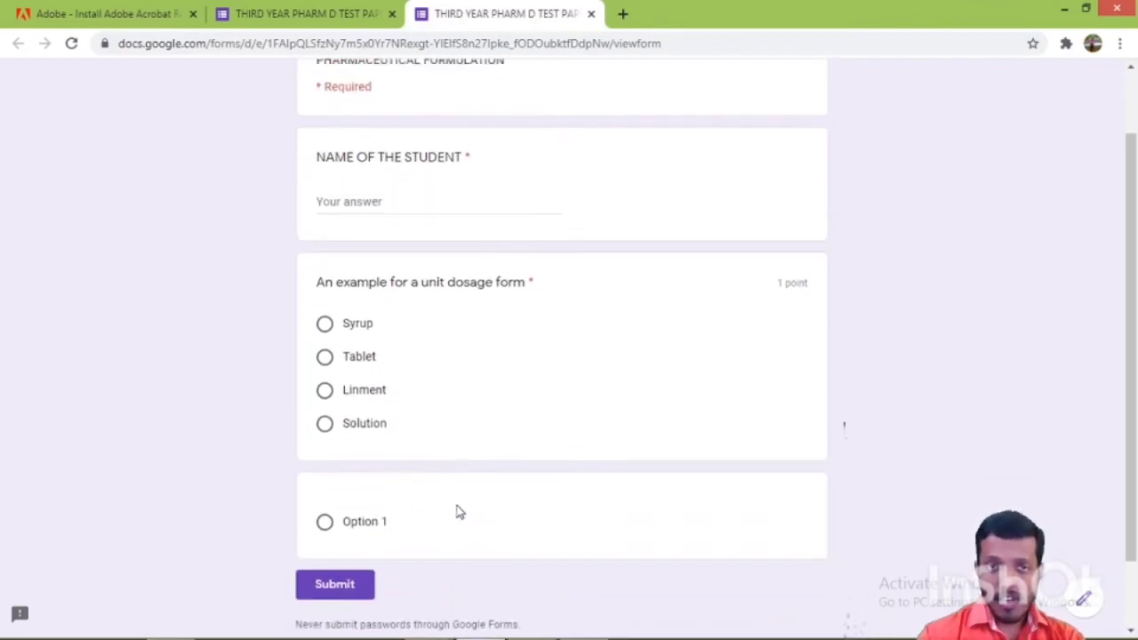
left_click(590, 14)
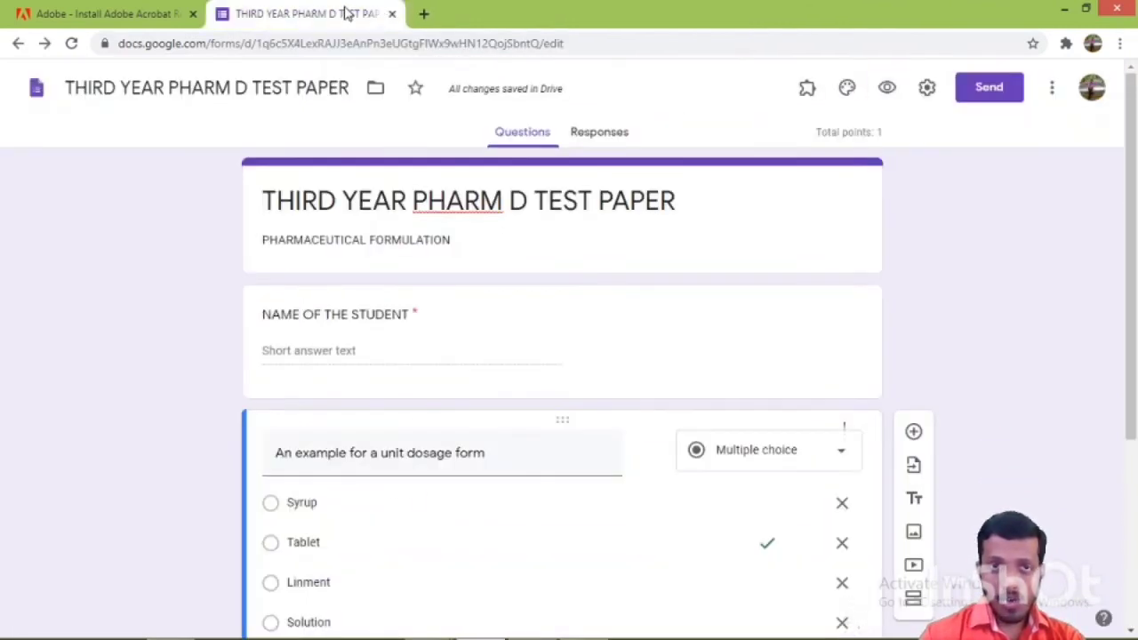
Delete the blank question with only "Option 1" below the unit dosage form question
scroll(436, 393, "down", 3)
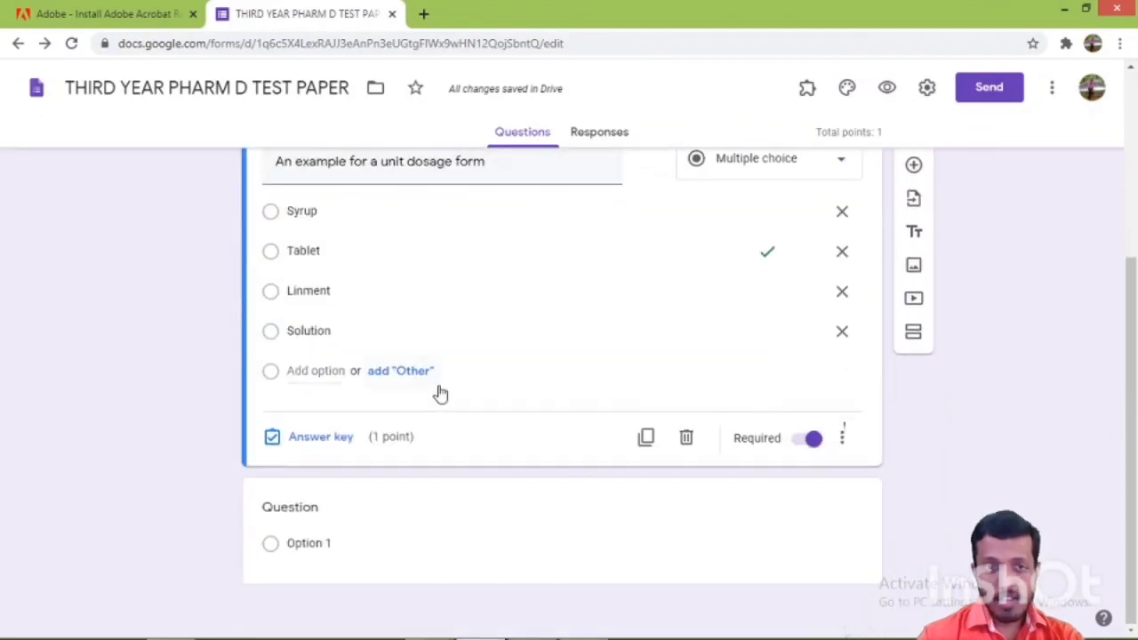
left_click(656, 539)
left_click(687, 557)
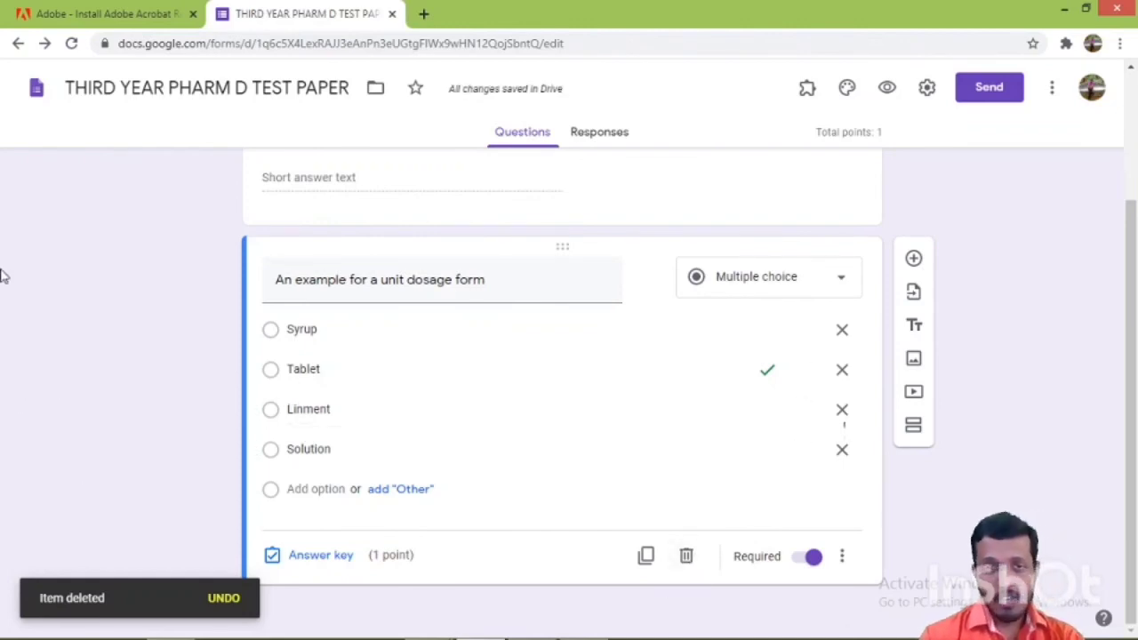
scroll(475, 447, "up", 3)
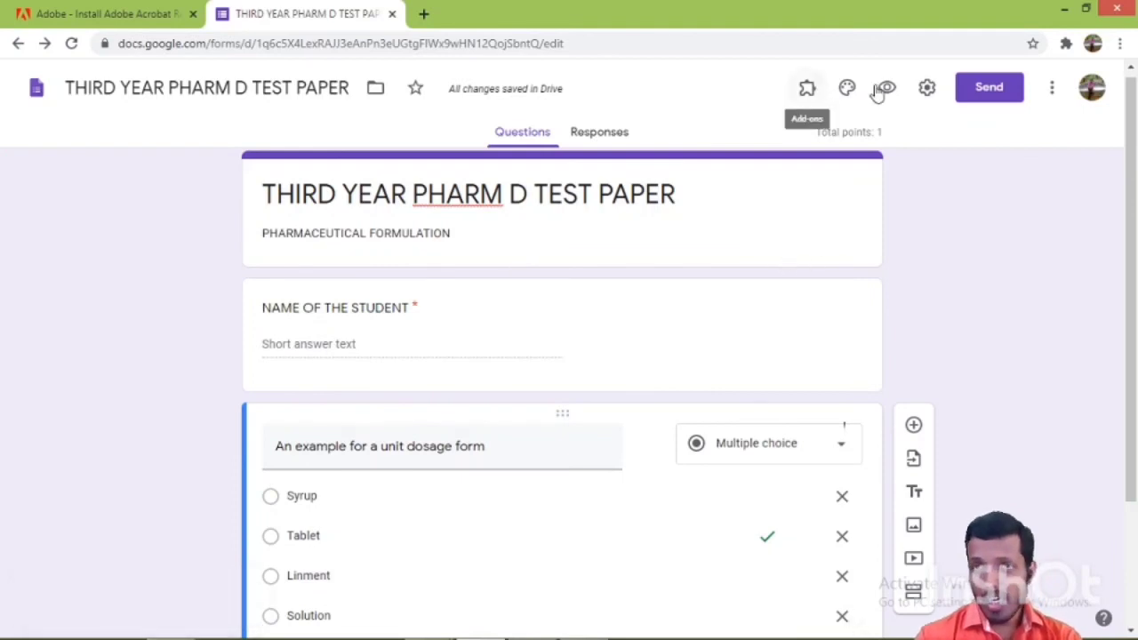
Examine the form's email and link sharing options, and close them without sending
left_click(994, 89)
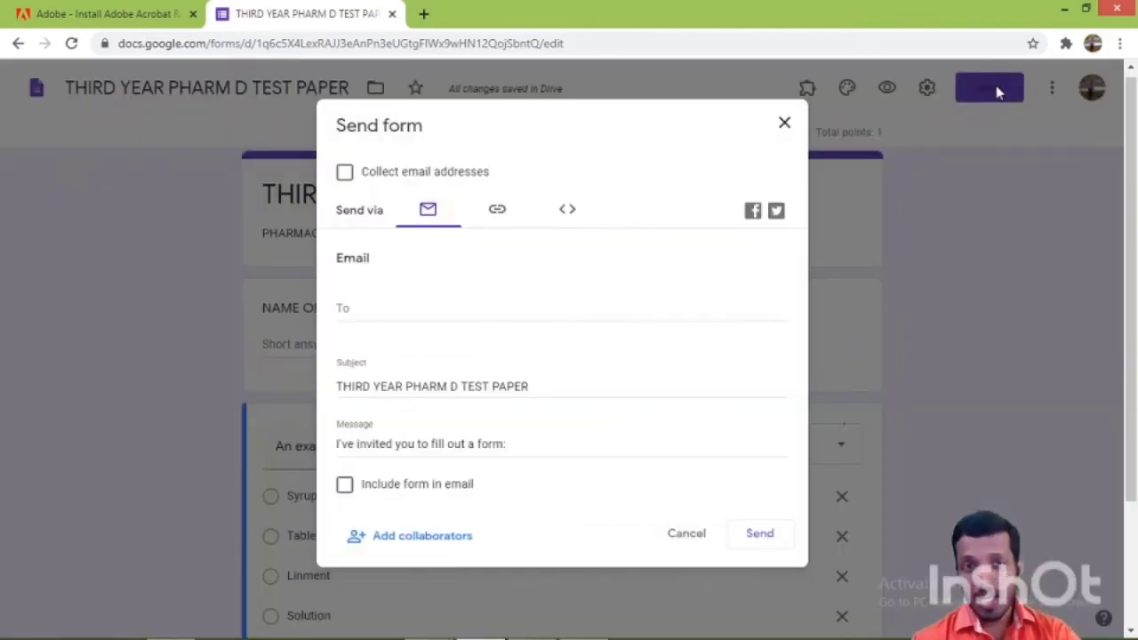
left_click(503, 221)
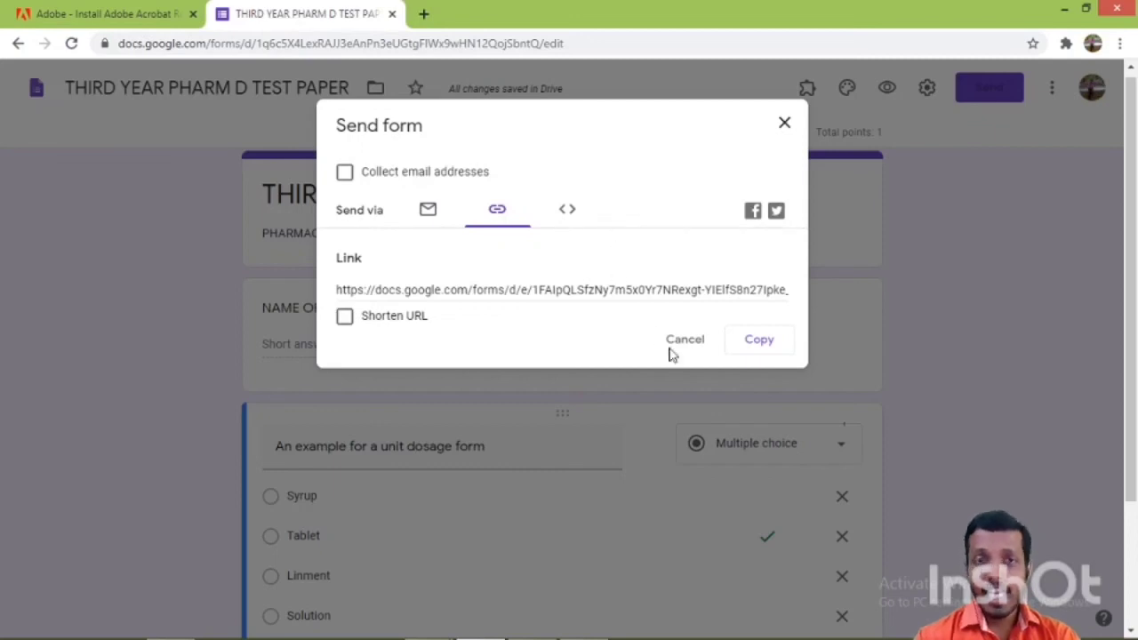
left_click(785, 125)
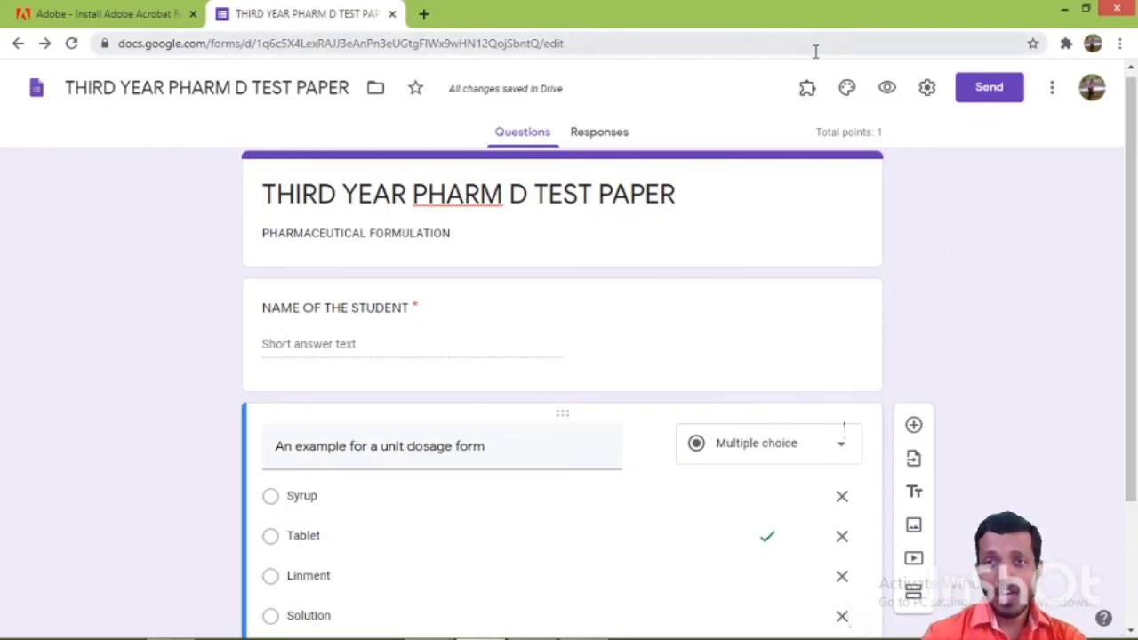
Check the Google account options, including signing out, and return to the form editor
left_click(1090, 93)
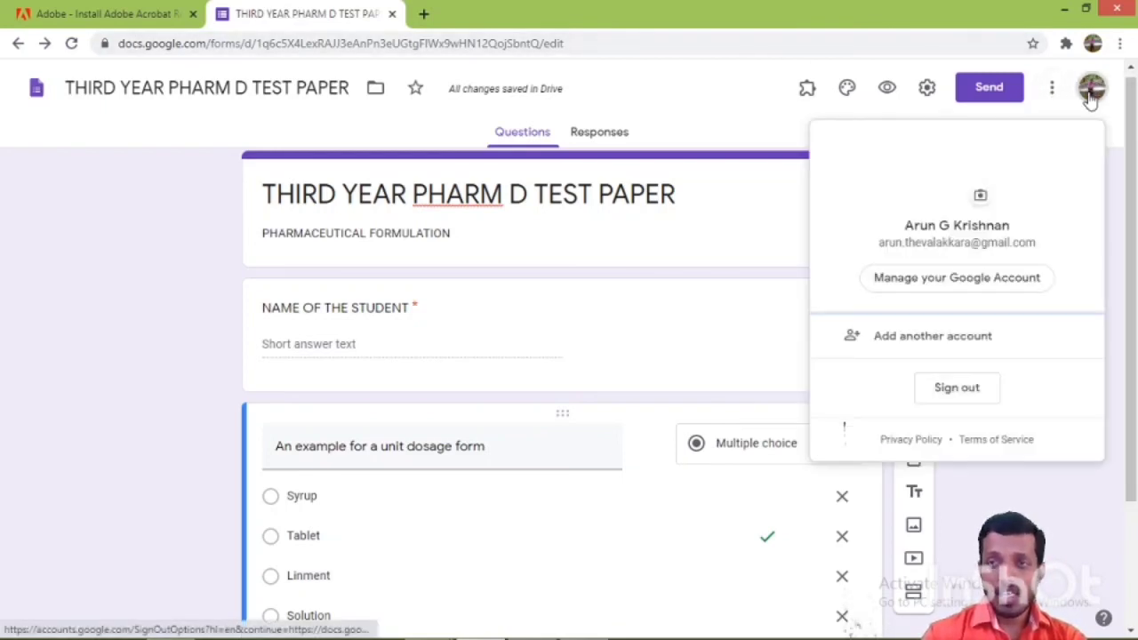
left_click(985, 391)
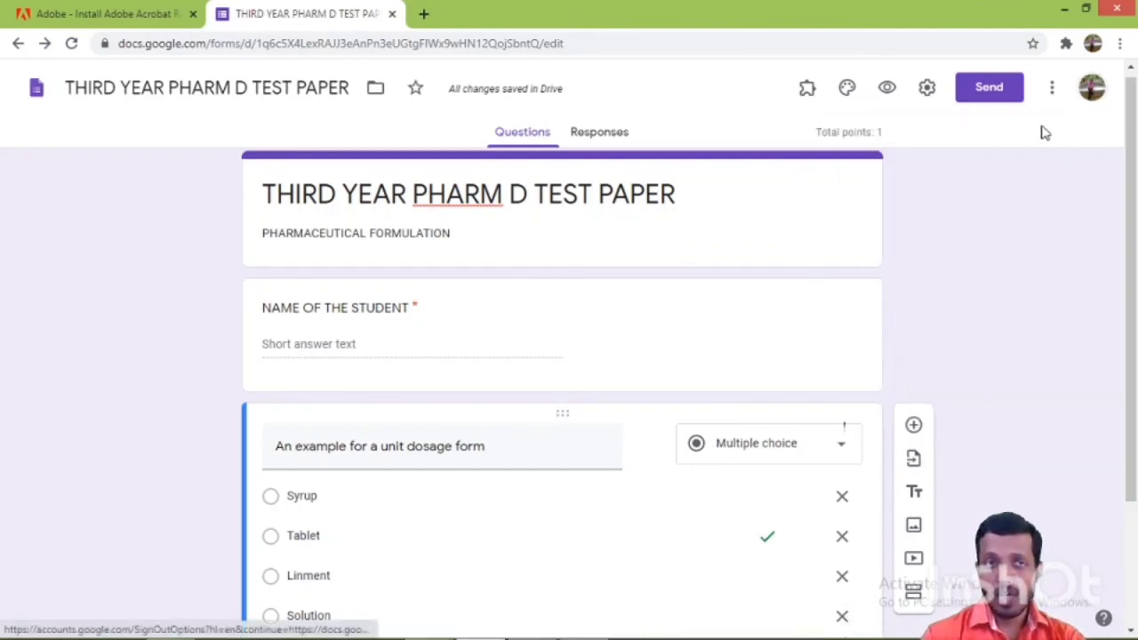